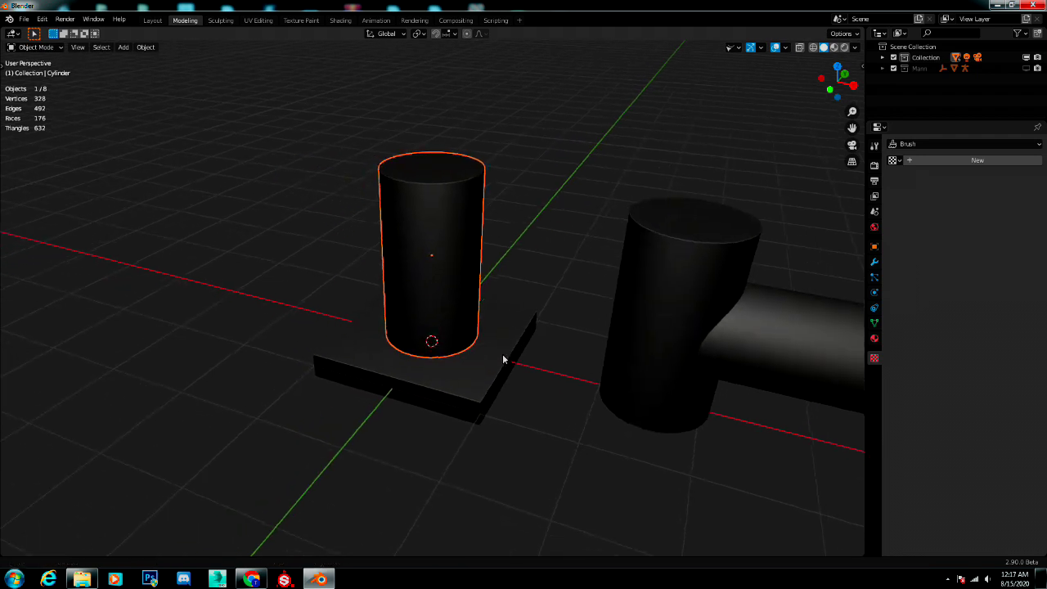
- Duplicate the cylinder's bottom edge loop and separate it into its own object
{"action": "key", "text": "Tab"}
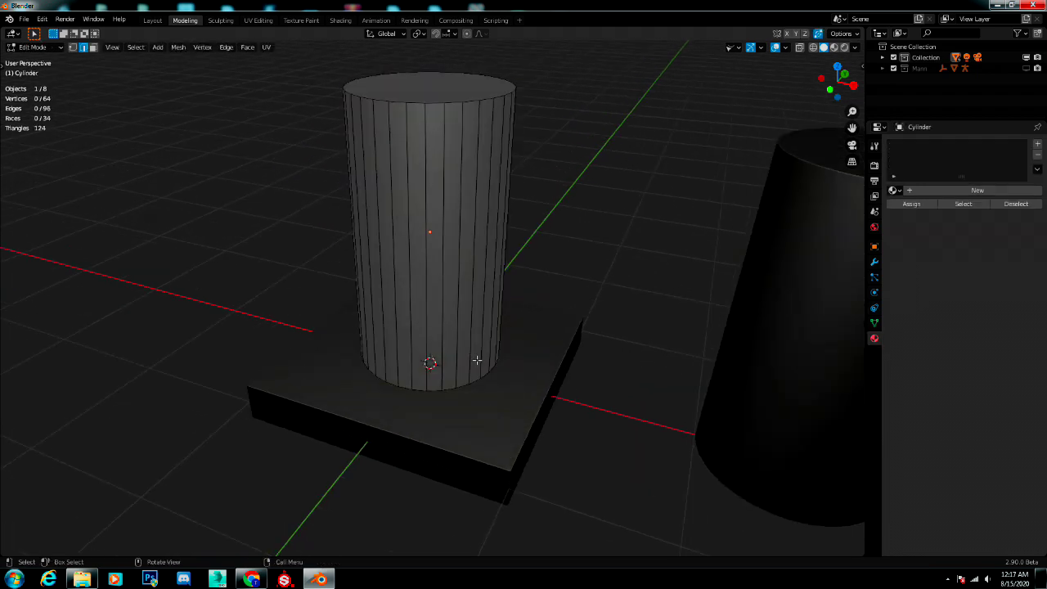
{"action": "left_click", "coordinate": [464, 383], "text": "alt"}
{"action": "key", "text": "shift+d"}
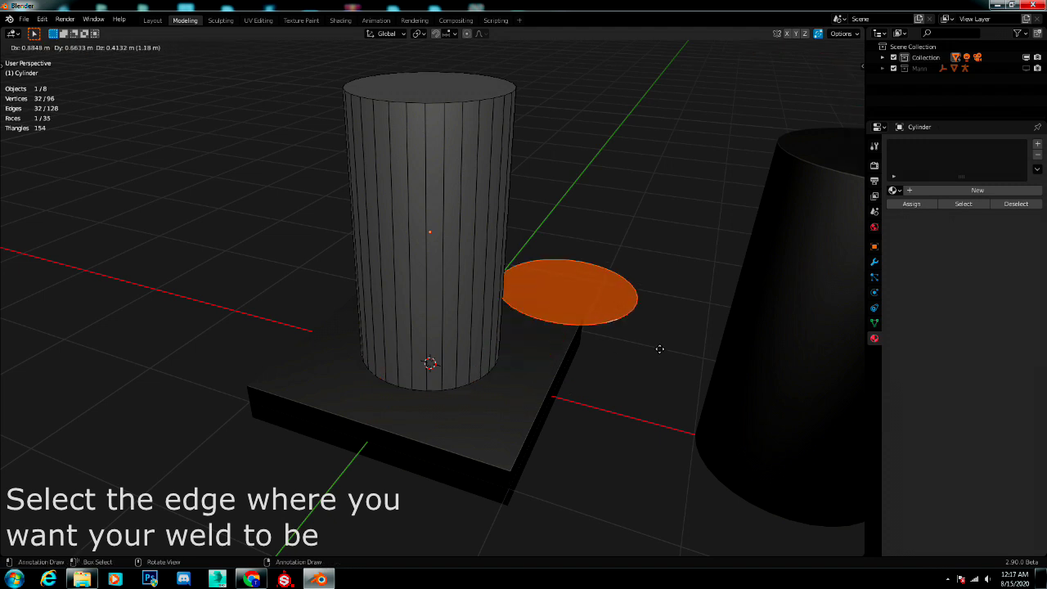
{"action": "right_click", "coordinate": [626, 370]}
{"action": "key", "text": "p"}
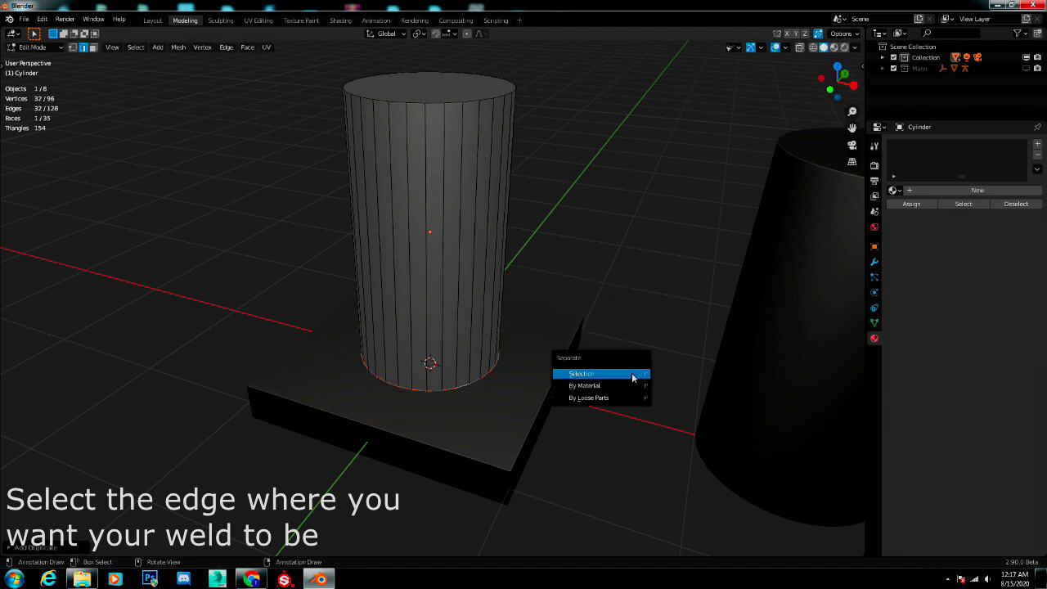
{"action": "left_click", "coordinate": [632, 373]}
{"action": "key", "text": "Tab"}
- Hide the base plate and the tall cylinder
{"action": "left_click", "coordinate": [449, 326]}
{"action": "key", "text": "Delete"}
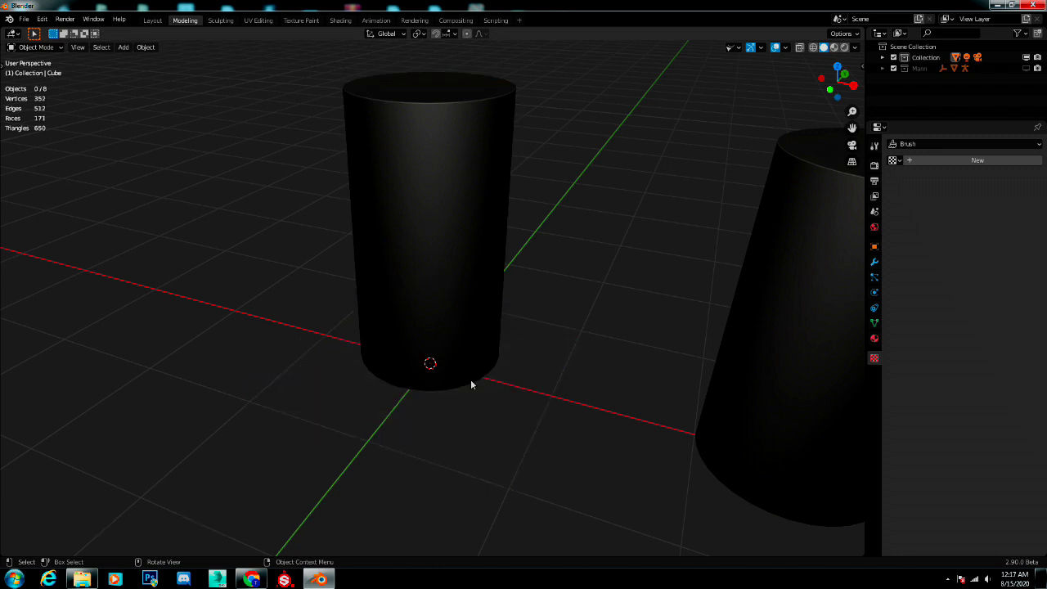
{"action": "left_click", "coordinate": [457, 342]}
{"action": "key", "text": "Delete"}
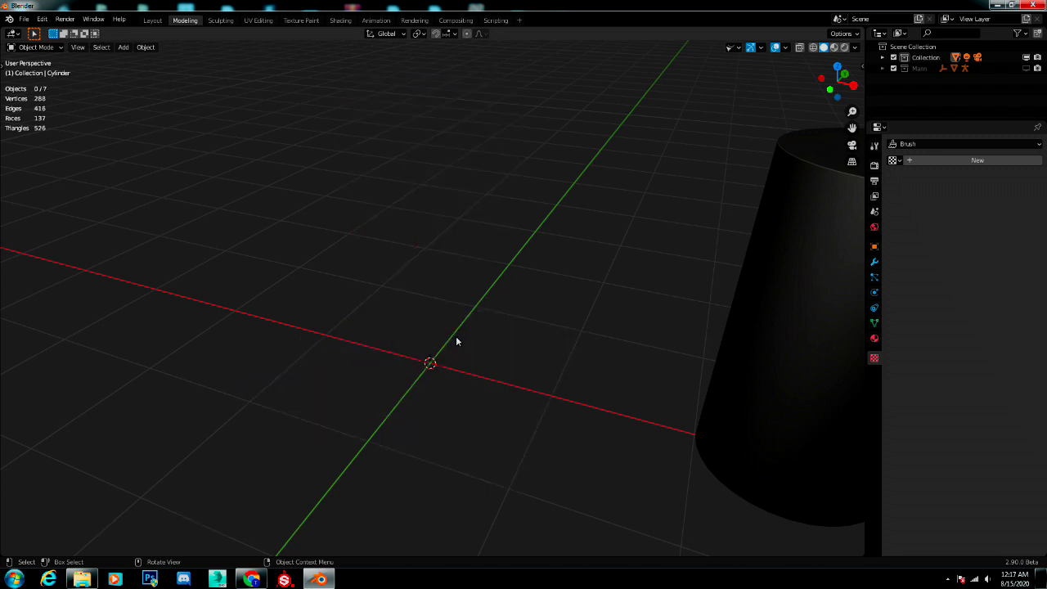
- Turn on wireframe and convert the separated circle to a curve with 0.08 m bevel depth
{"action": "key", "text": "q"}
{"action": "left_click", "coordinate": [419, 315]}
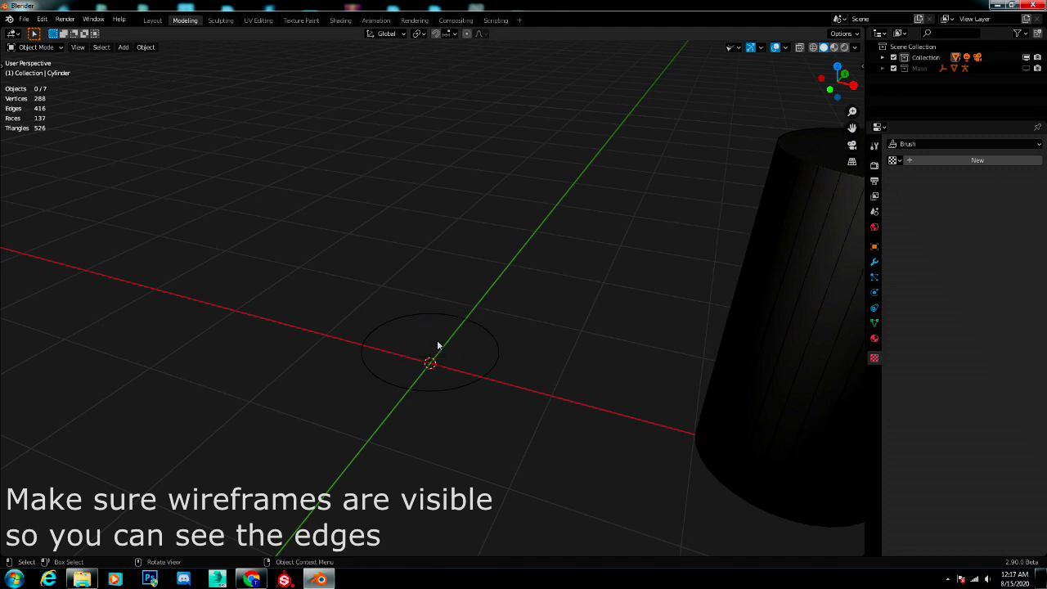
{"action": "left_click", "coordinate": [464, 388]}
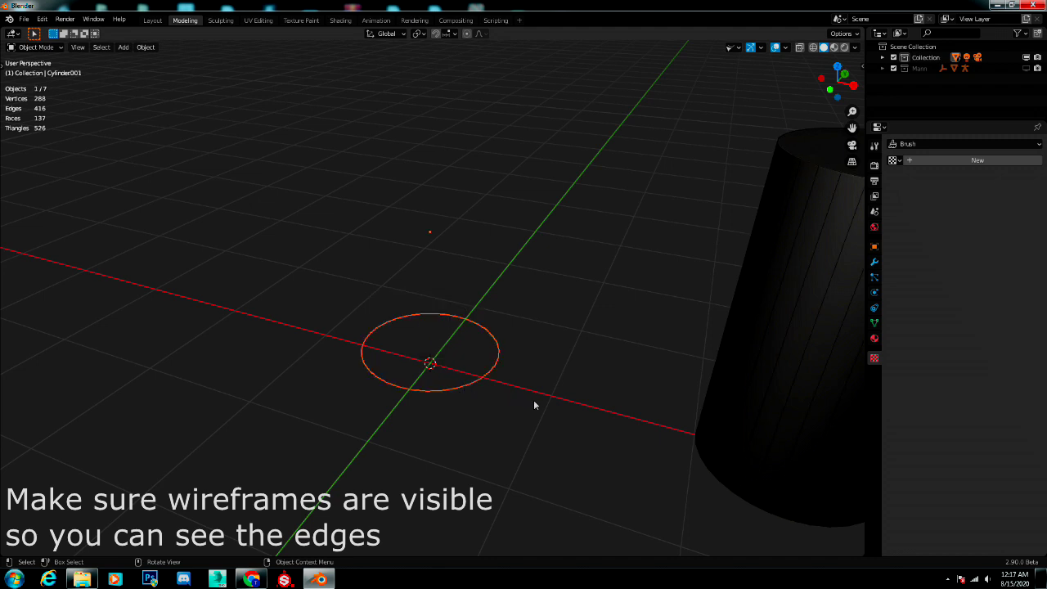
{"action": "key", "text": "q"}
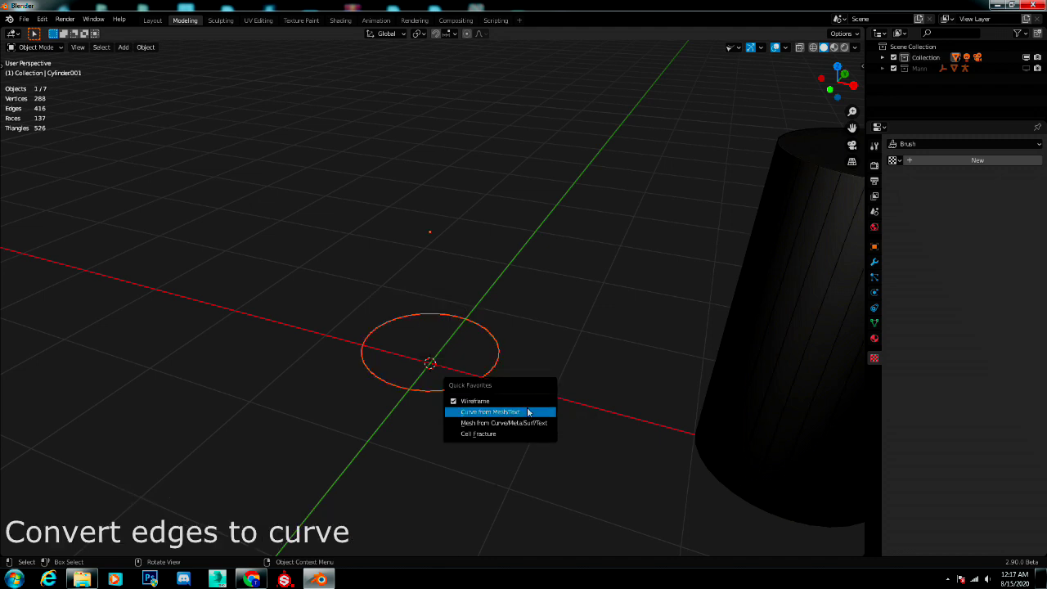
{"action": "left_click", "coordinate": [526, 411]}
{"action": "left_click", "coordinate": [875, 308]}
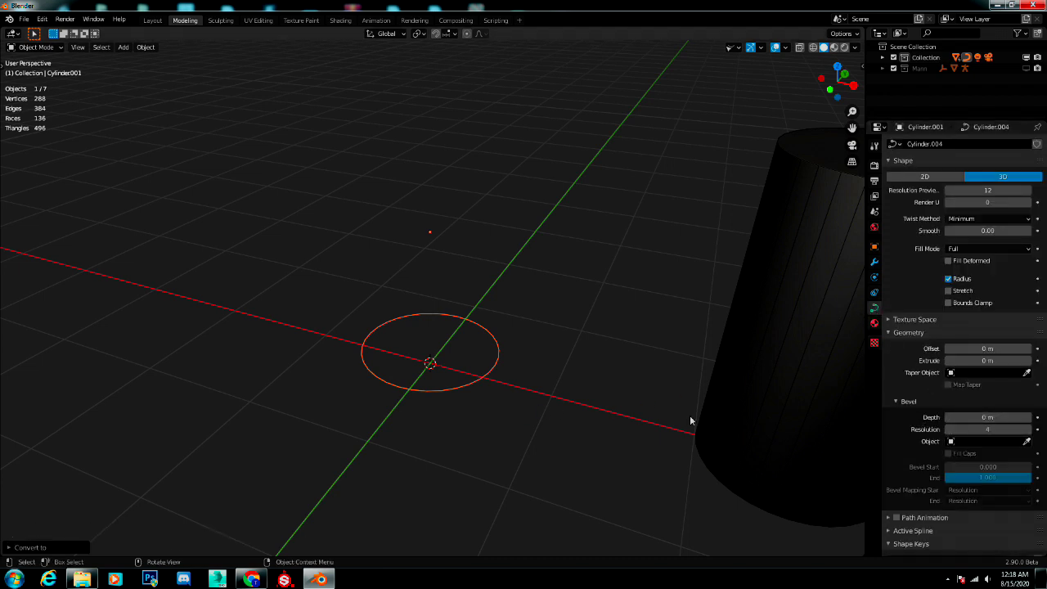
{"action": "left_click_drag", "start_coordinate": [983, 418], "coordinate": [985, 417]}
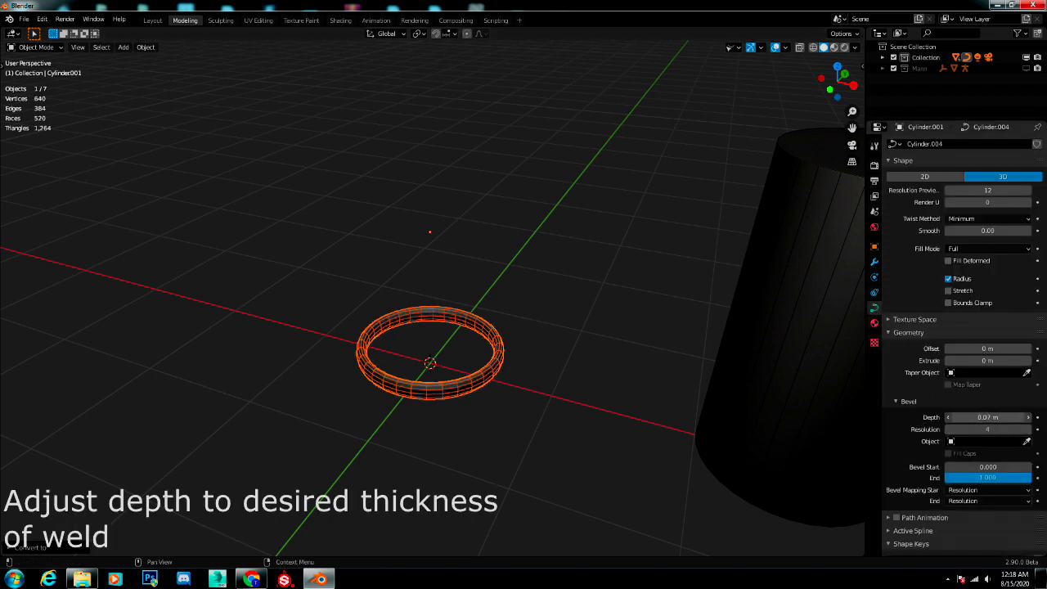
- Apply the ring's rotation and scale, then convert it back to a mesh
{"action": "key", "text": "ctrl+a"}
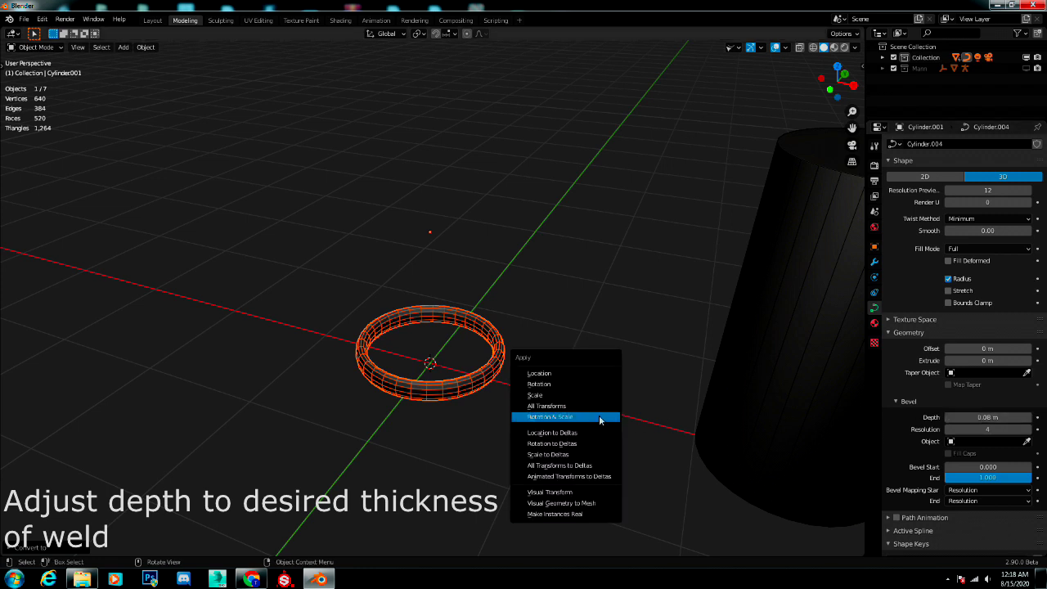
{"action": "left_click", "coordinate": [596, 417]}
{"action": "scroll", "coordinate": [568, 420], "scroll_direction": "up", "scroll_amount": 2}
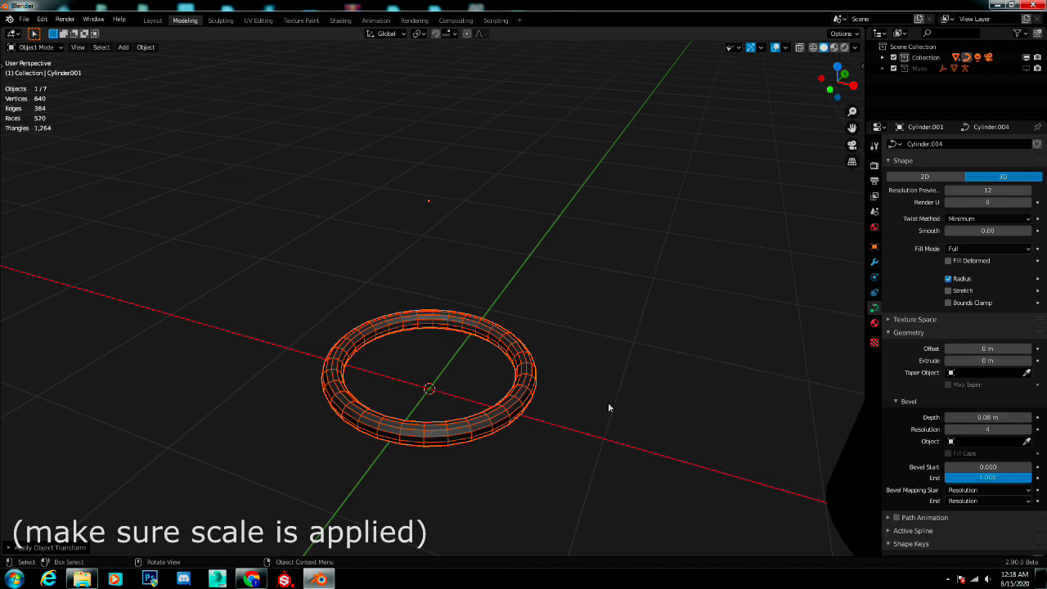
{"action": "key", "text": "q"}
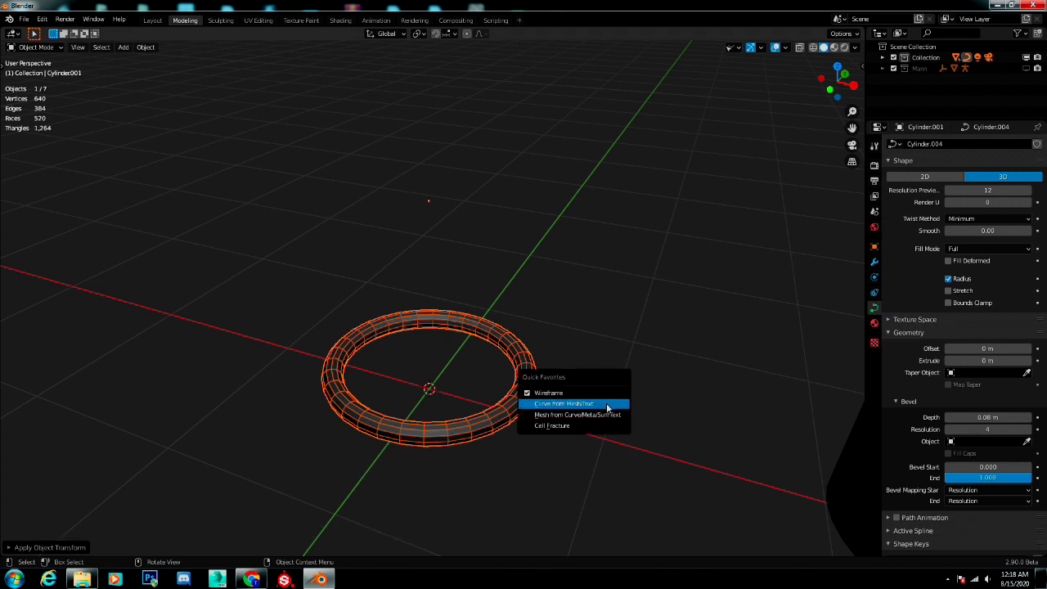
{"action": "left_click", "coordinate": [596, 415]}
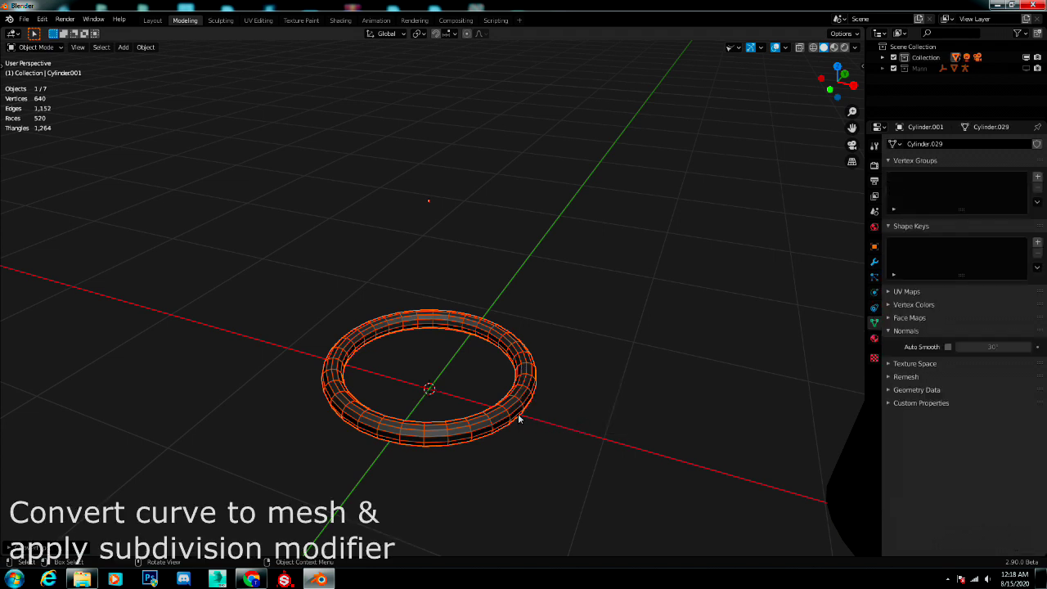
- Turn off wireframe and shade the ring smooth
{"action": "key", "text": "q"}
{"action": "left_click", "coordinate": [478, 396]}
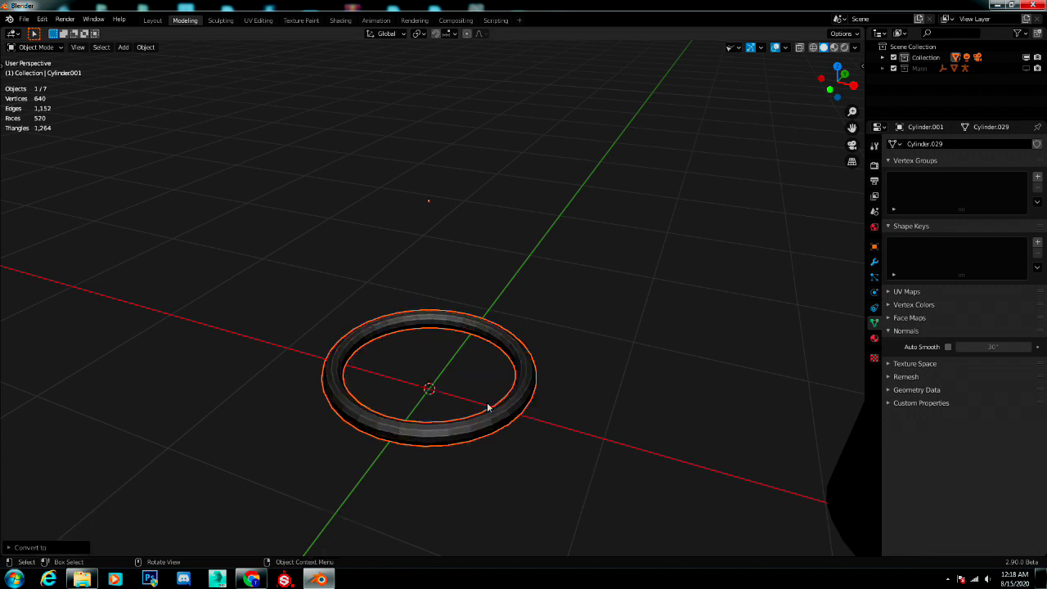
{"action": "right_click", "coordinate": [499, 422]}
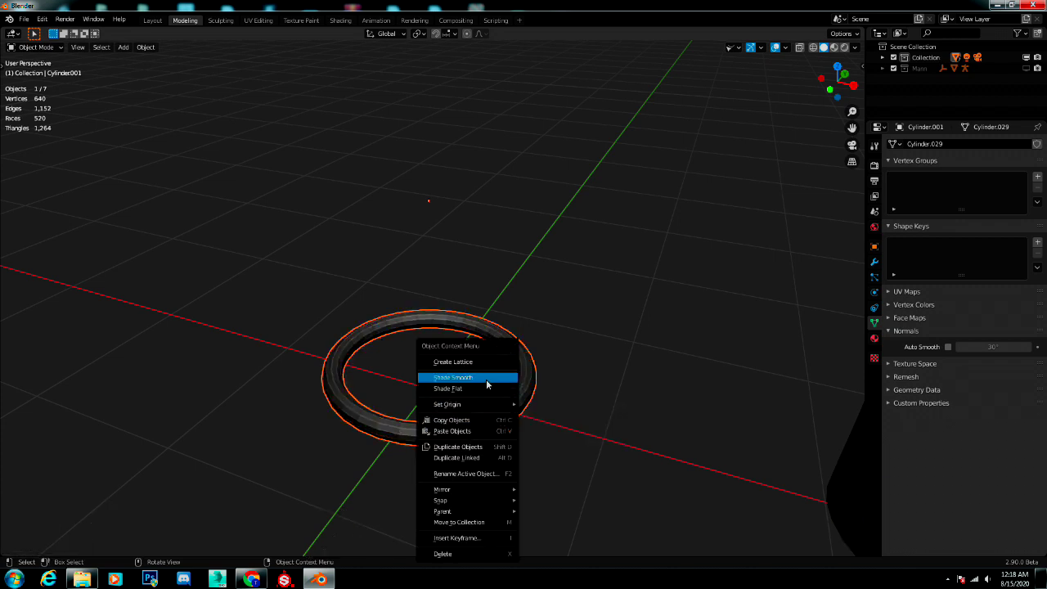
{"action": "left_click", "coordinate": [486, 382]}
- Add a Subdivision Surface modifier with viewport level 2
{"action": "left_click", "coordinate": [874, 262]}
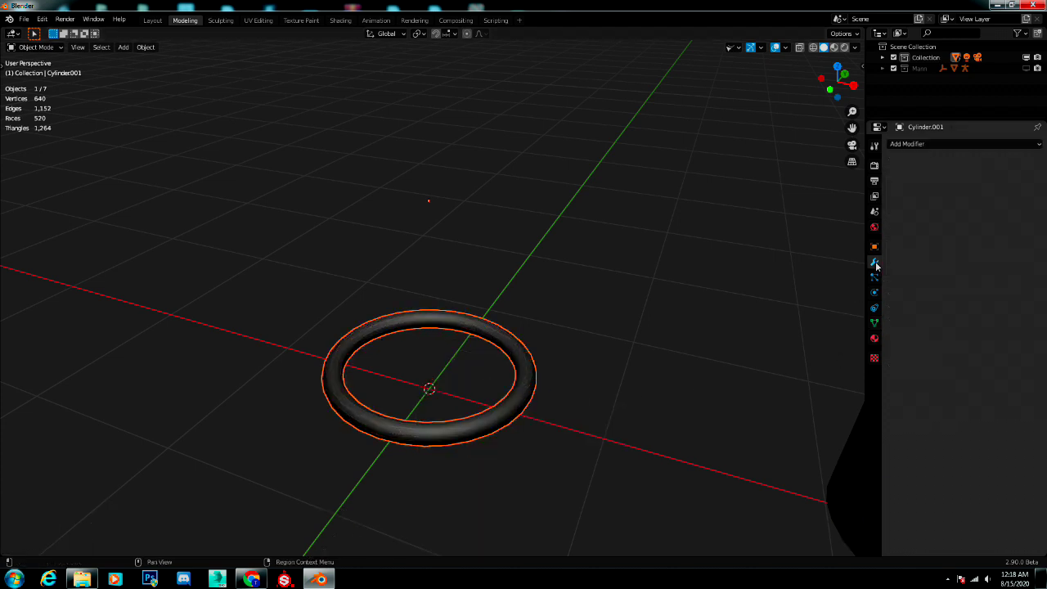
{"action": "left_click", "coordinate": [923, 145]}
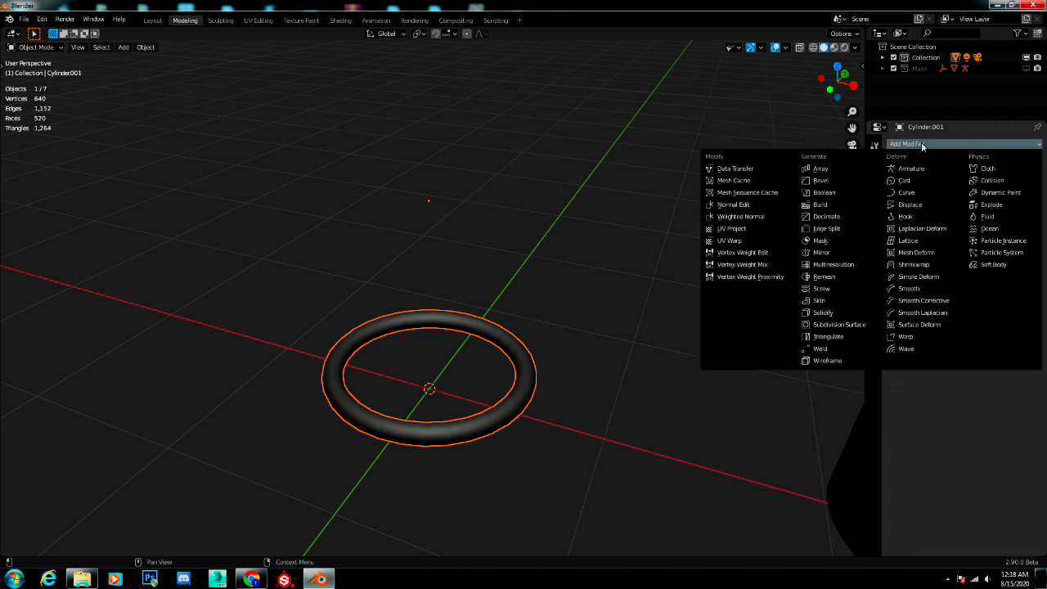
{"action": "left_click", "coordinate": [856, 325]}
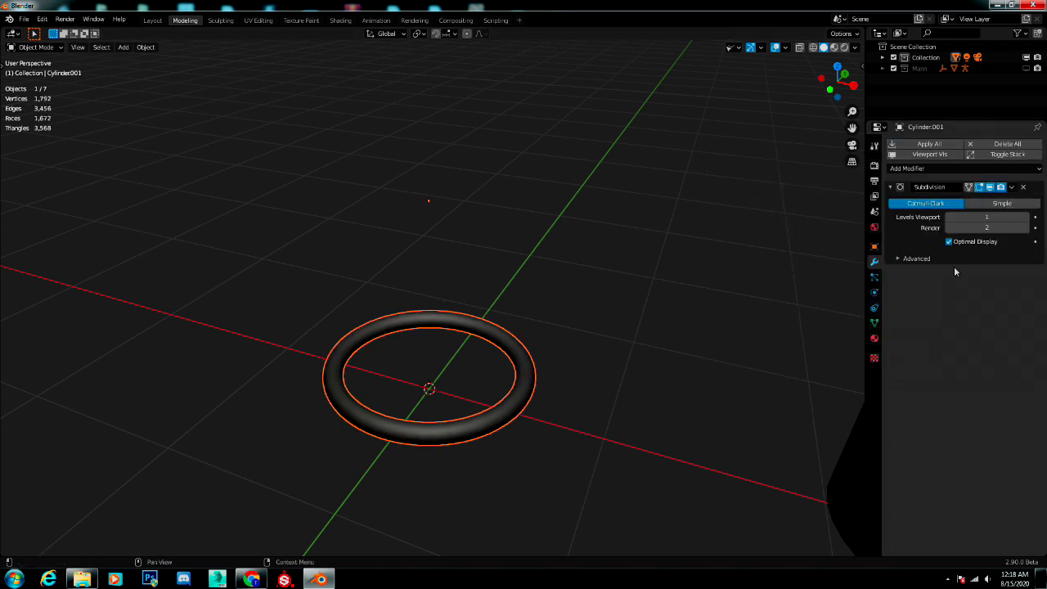
{"action": "left_click", "coordinate": [1025, 218]}
{"action": "left_click", "coordinate": [927, 168]}
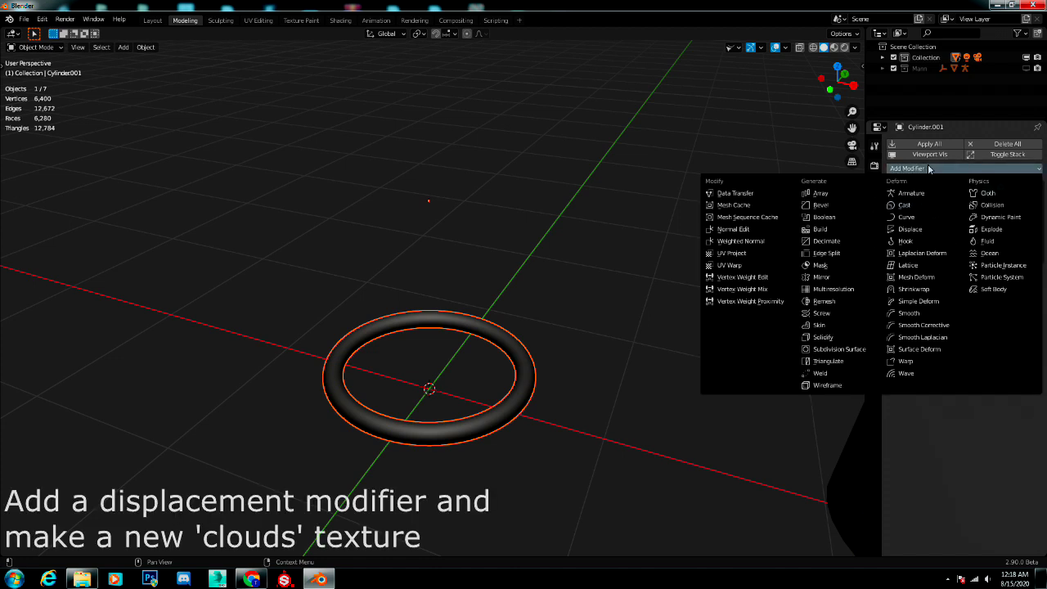
- Add a Displace modifier to the ring with strength 0.1
{"action": "left_click", "coordinate": [925, 230]}
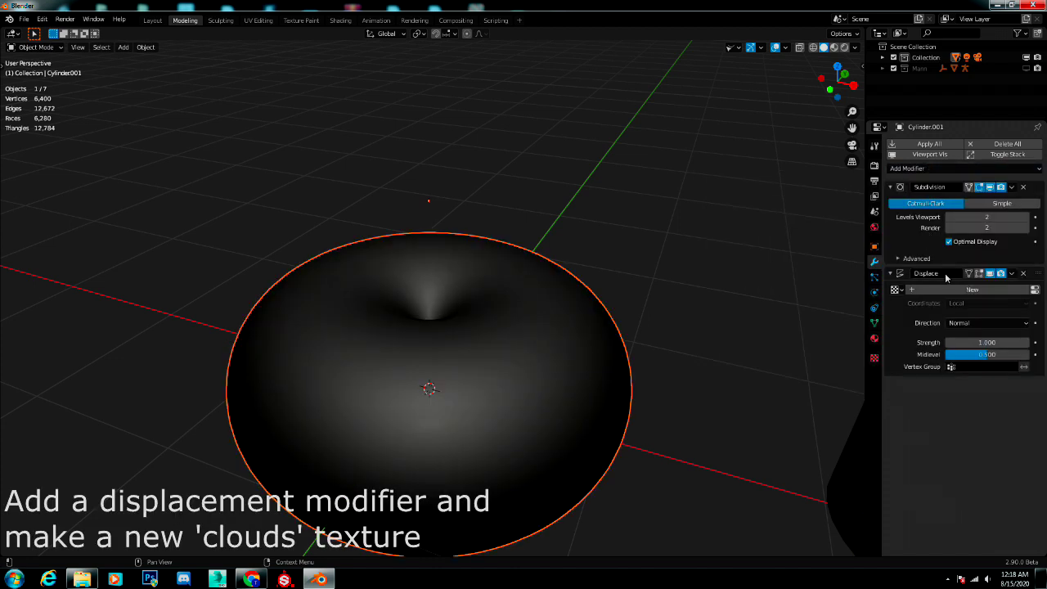
{"action": "left_click", "coordinate": [986, 342]}
{"action": "type", "text": ".1"}
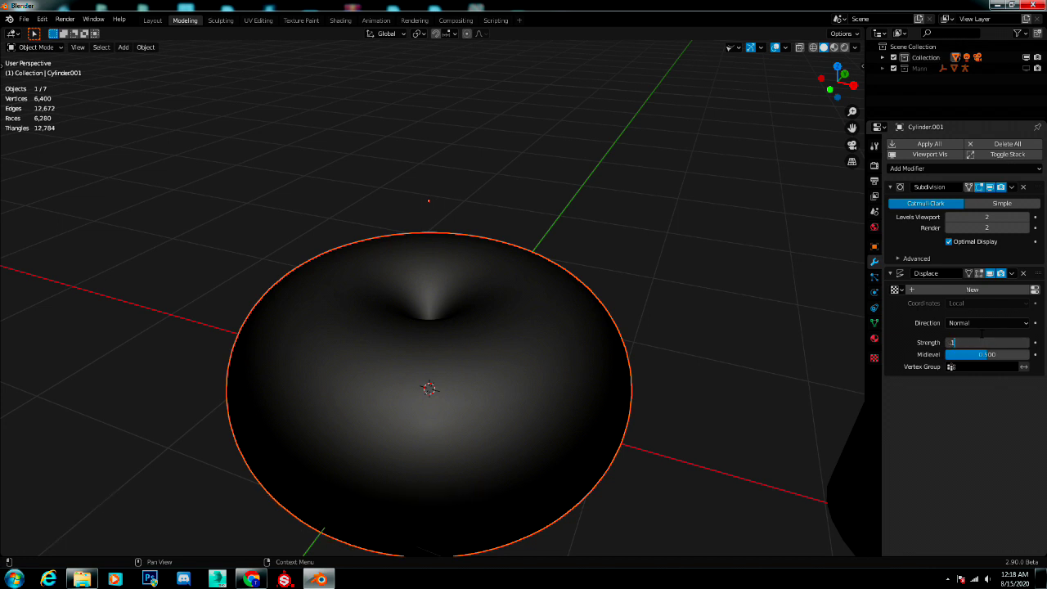
{"action": "key", "text": "Return"}
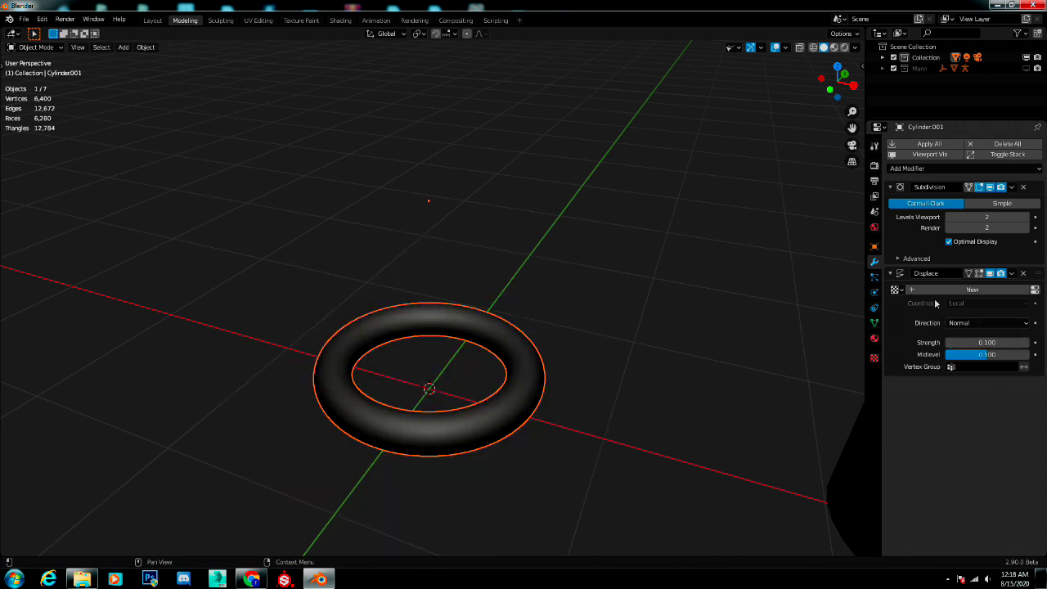
- Drive it with a new Clouds texture of size 0.33, then unhide the cylinder and plate
{"action": "left_click", "coordinate": [973, 290]}
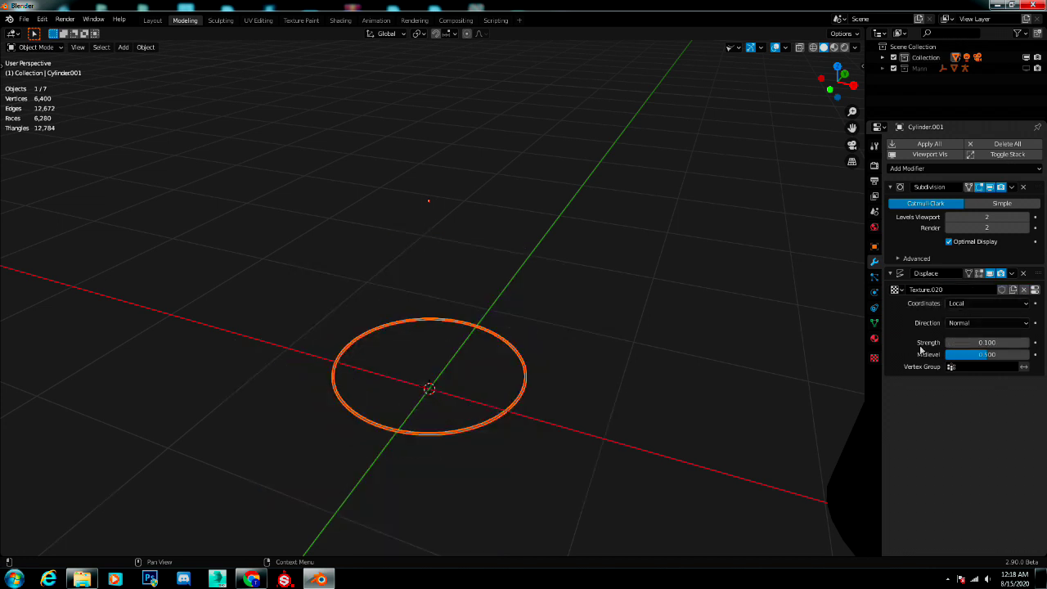
{"action": "left_click", "coordinate": [874, 358]}
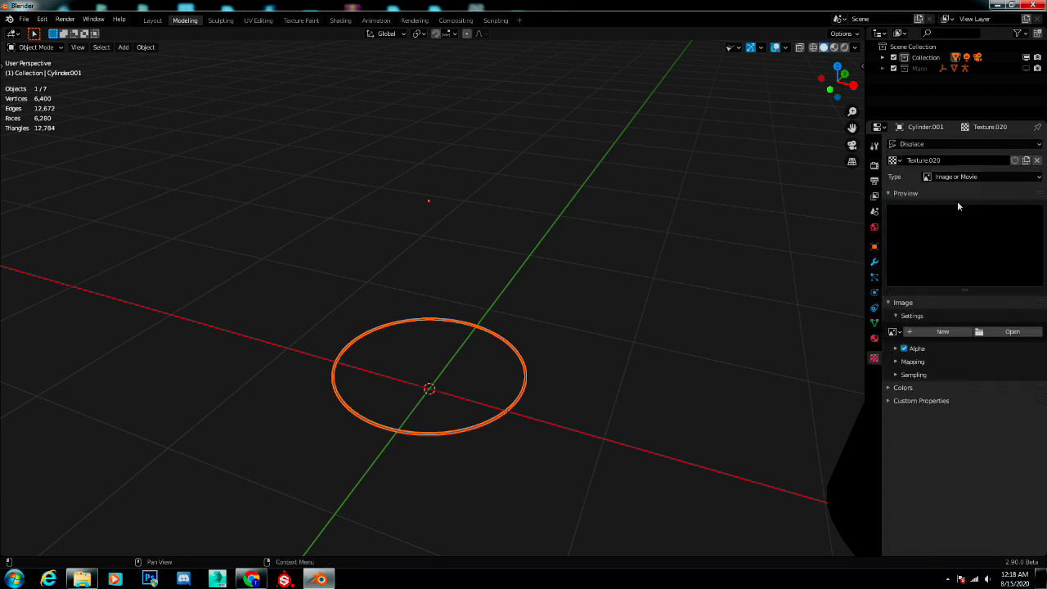
{"action": "left_click", "coordinate": [977, 183]}
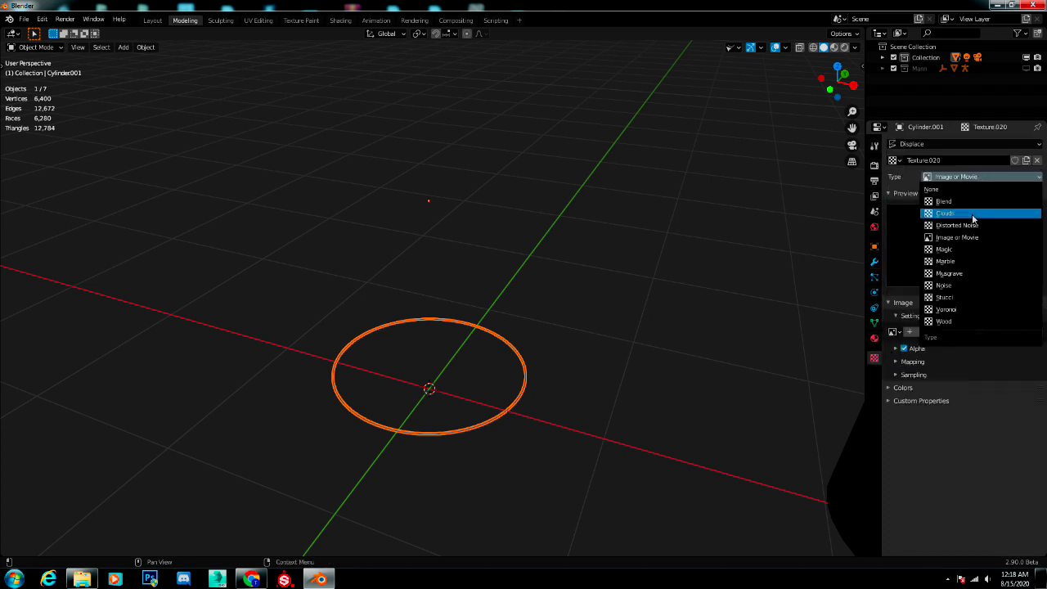
{"action": "left_click", "coordinate": [974, 215]}
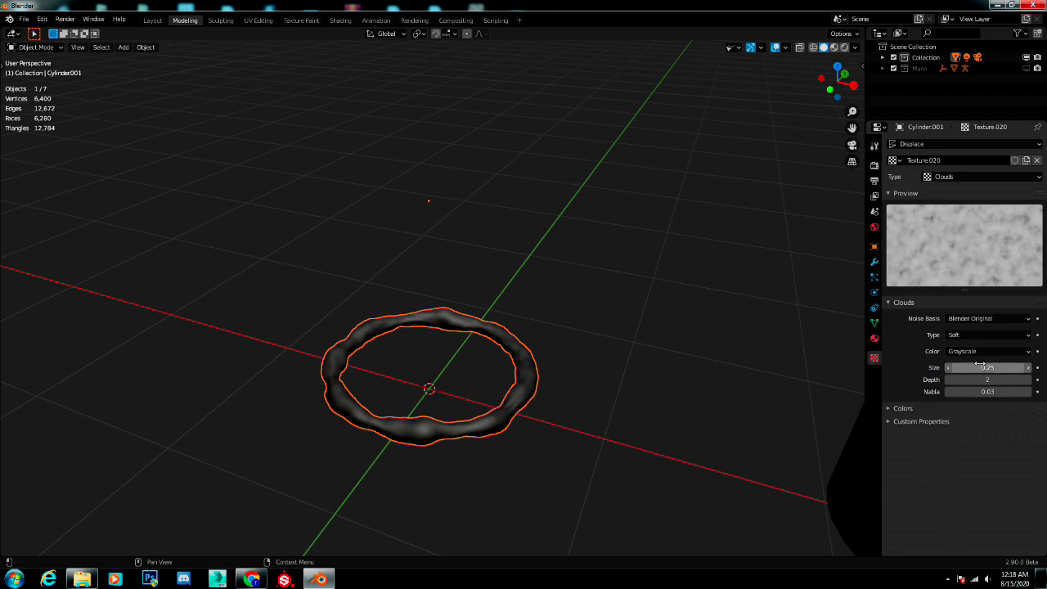
{"action": "mouse_move", "coordinate": [988, 367]}
{"action": "left_mouse_down"}
{"action": "mouse_move", "coordinate": [1028, 368]}
{"action": "mouse_move", "coordinate": [1011, 367]}
{"action": "left_mouse_up"}
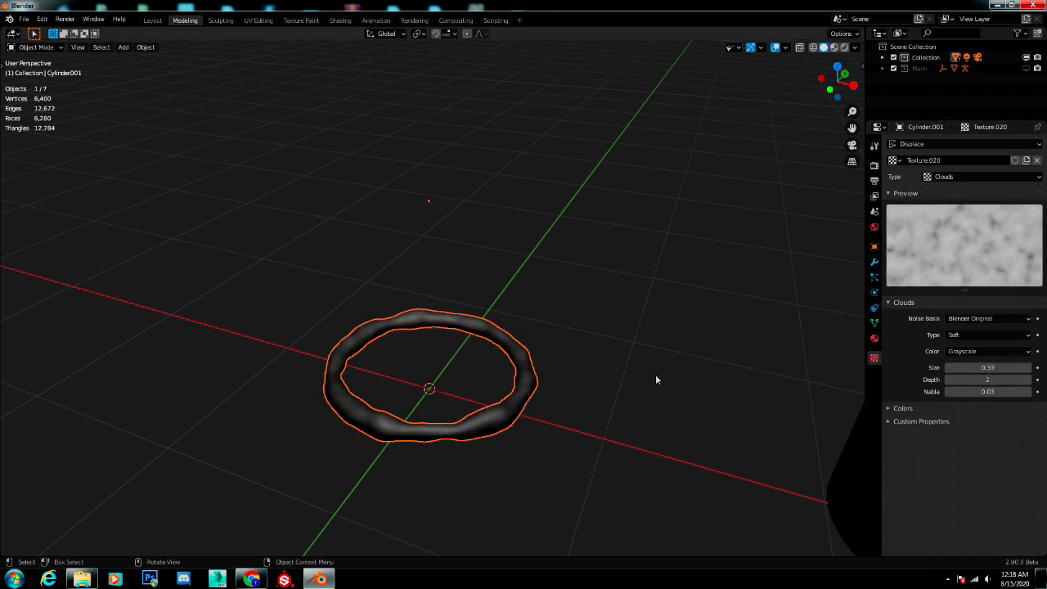
{"action": "key", "text": "alt+h"}
- Frame and orbit around the lumpy weld ring at the cylinder's base, then select the T-joint's vertical pipe
{"action": "left_click", "coordinate": [690, 397]}
{"action": "mouse_move", "coordinate": [690, 396]}
{"action": "middle_mouse_down"}
{"action": "mouse_move", "coordinate": [615, 421]}
{"action": "mouse_move", "coordinate": [563, 453]}
{"action": "middle_mouse_up"}
{"action": "left_click", "coordinate": [344, 482]}
{"action": "key", "text": "KP_Decimal"}
{"action": "scroll", "coordinate": [342, 475], "scroll_direction": "down", "scroll_amount": 3}
{"action": "mouse_move", "coordinate": [342, 474]}
{"action": "middle_mouse_down"}
{"action": "mouse_move", "coordinate": [648, 444]}
{"action": "mouse_move", "coordinate": [576, 472]}
{"action": "mouse_move", "coordinate": [341, 499]}
{"action": "mouse_move", "coordinate": [545, 423]}
{"action": "mouse_move", "coordinate": [475, 373]}
{"action": "mouse_move", "coordinate": [372, 401]}
{"action": "mouse_move", "coordinate": [379, 414]}
{"action": "mouse_move", "coordinate": [598, 322]}
{"action": "mouse_move", "coordinate": [519, 302]}
{"action": "mouse_move", "coordinate": [479, 333]}
{"action": "mouse_move", "coordinate": [463, 331]}
{"action": "mouse_move", "coordinate": [607, 333]}
{"action": "mouse_move", "coordinate": [486, 343]}
{"action": "middle_mouse_up"}
{"action": "left_click", "coordinate": [635, 445]}
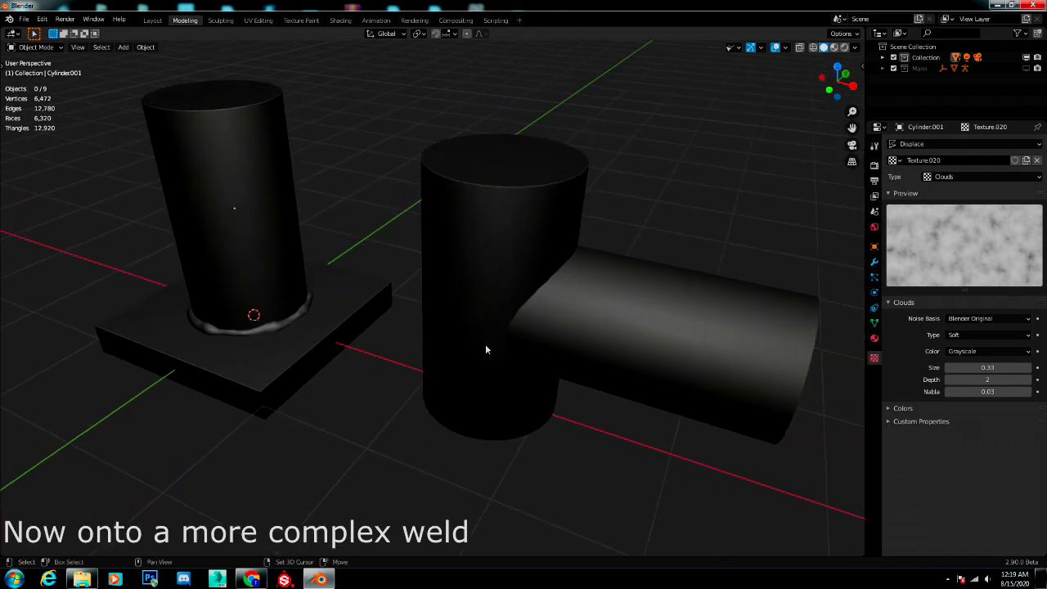
{"action": "left_click", "coordinate": [477, 331]}
- Duplicate both T-joint pipes in place and isolate the copies in Local View
{"action": "left_click", "coordinate": [645, 348], "text": "shift"}
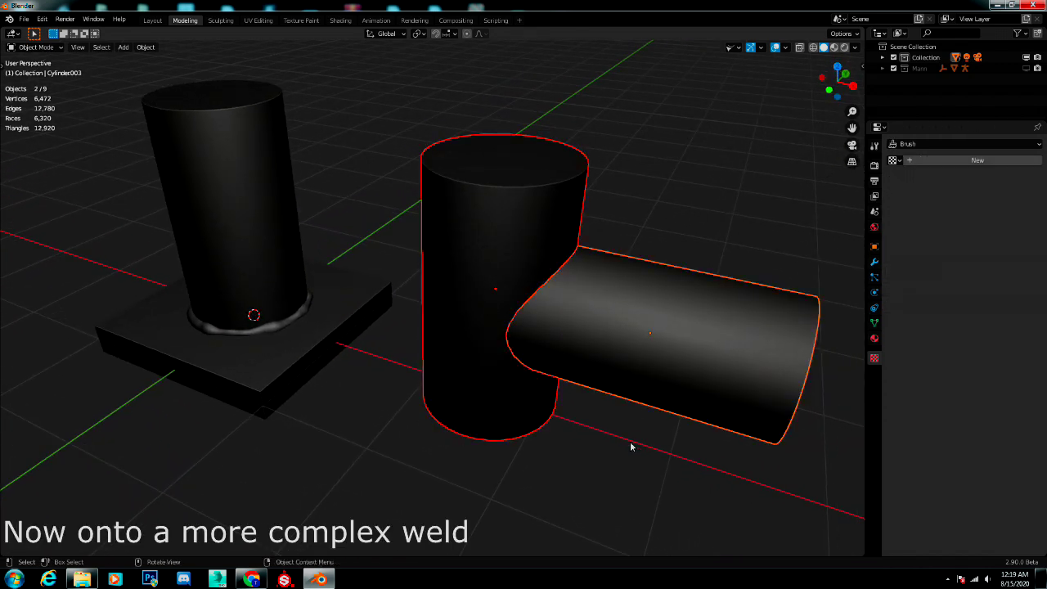
{"action": "key", "text": "shift+d"}
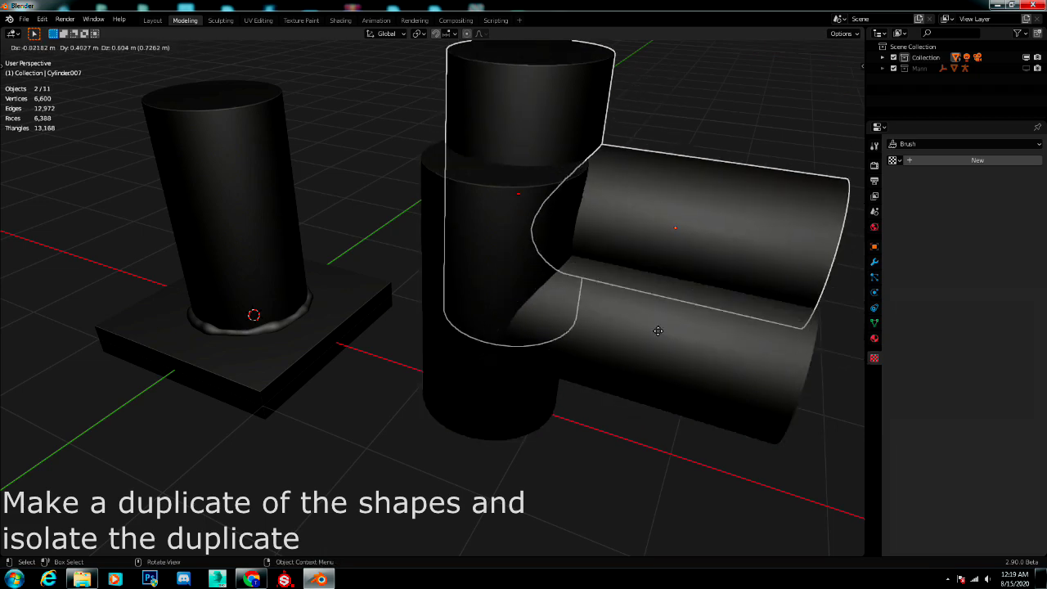
{"action": "right_click", "coordinate": [675, 345]}
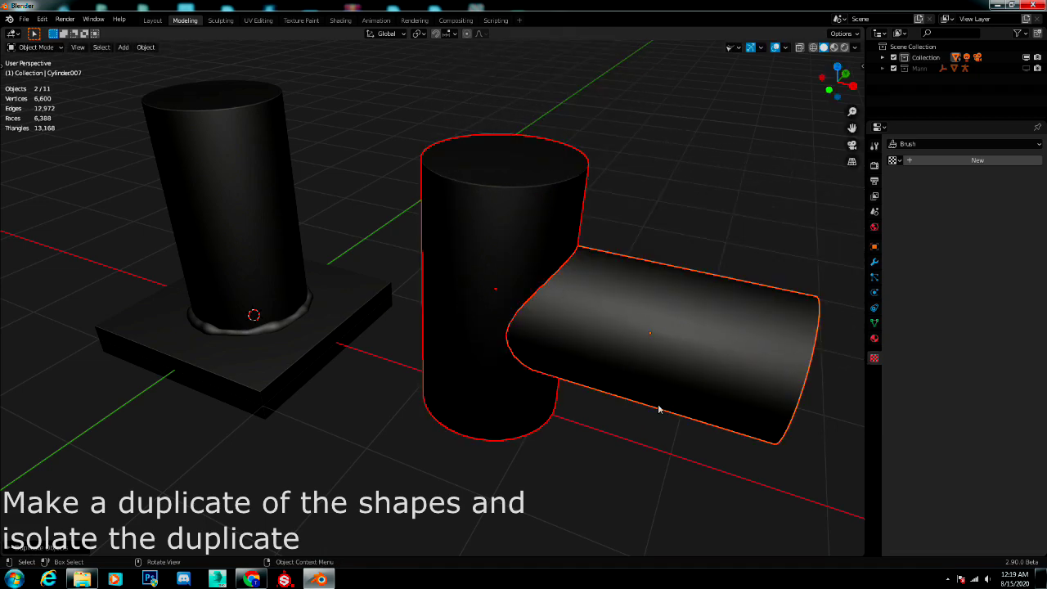
{"action": "key", "text": "KP_Divide"}
- Merge the two pipe copies with a Bool Tool Auto Union and enter Edit Mode
{"action": "left_click", "coordinate": [428, 314]}
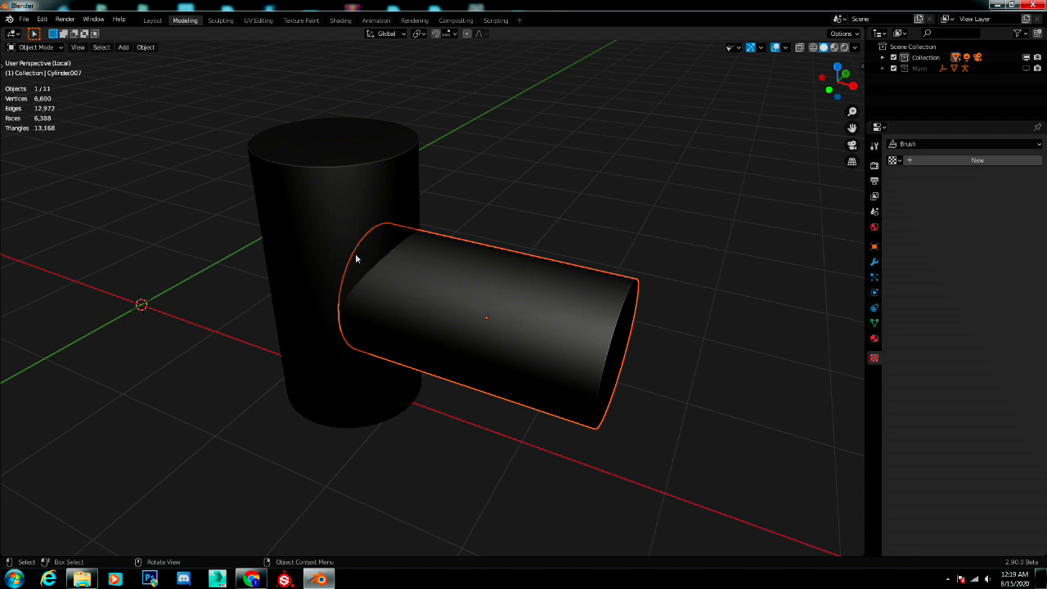
{"action": "left_click", "coordinate": [332, 222], "text": "shift"}
{"action": "key", "text": "n"}
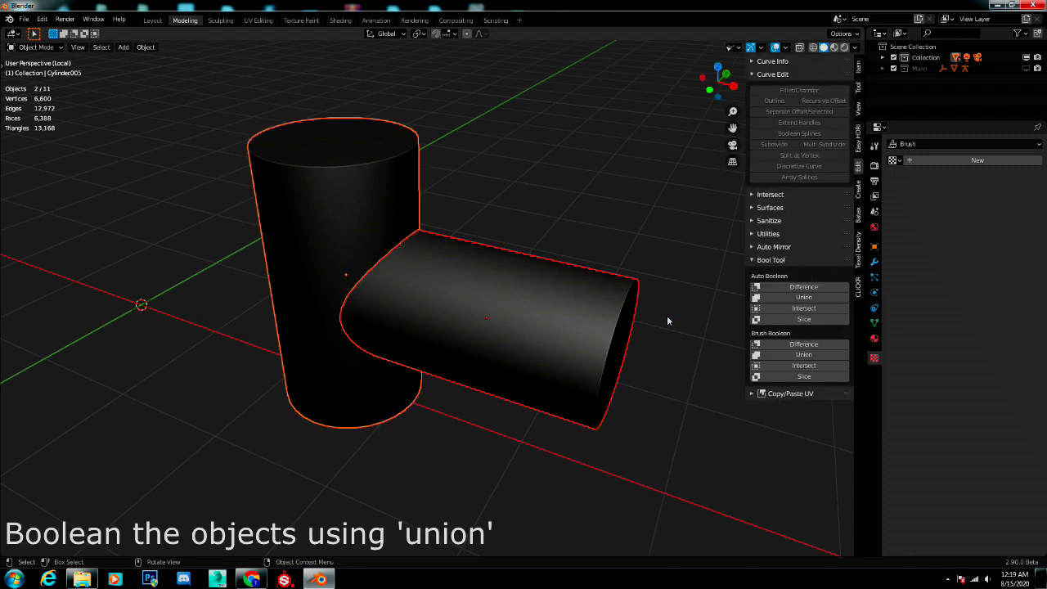
{"action": "left_click", "coordinate": [814, 301]}
{"action": "scroll", "coordinate": [409, 271], "scroll_direction": "up", "scroll_amount": 2}
{"action": "scroll", "coordinate": [421, 291], "scroll_direction": "up", "scroll_amount": 2}
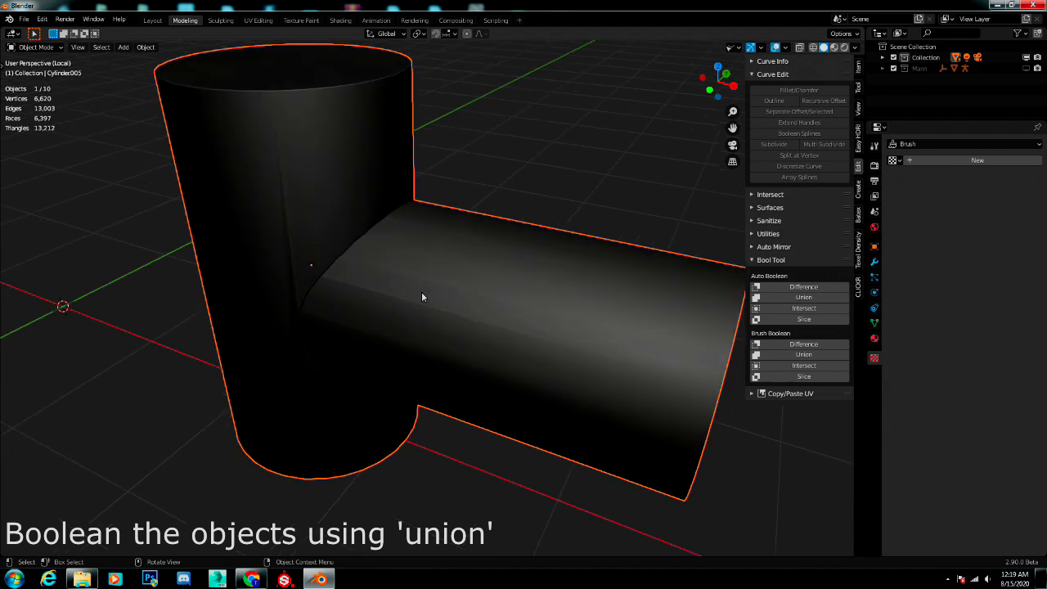
{"action": "key", "text": "Tab"}
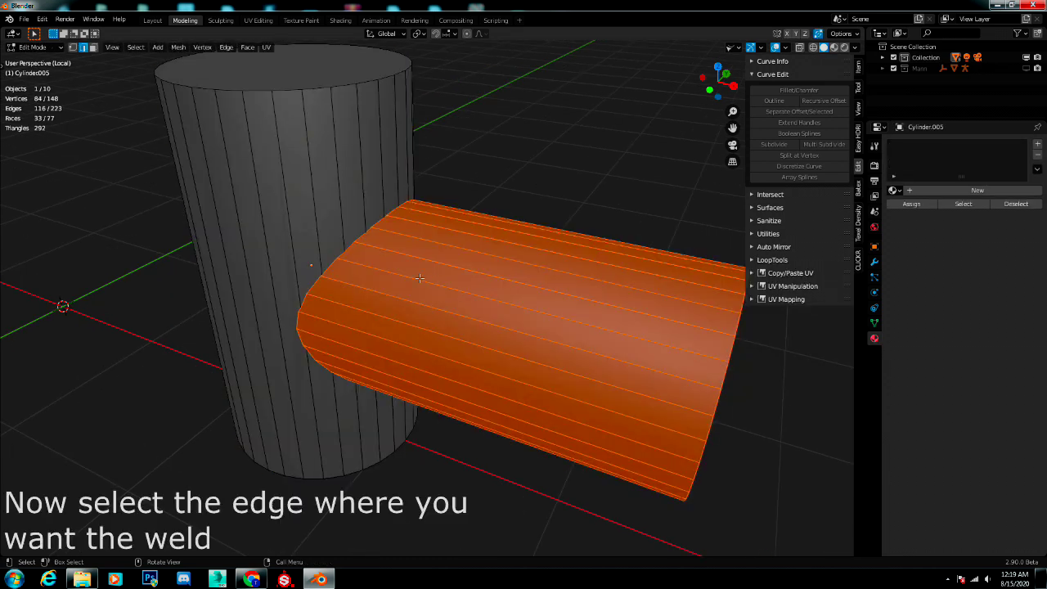
- Start the seam selection with shortest-path edges along the top and underside of the junction
{"action": "left_click", "coordinate": [376, 226]}
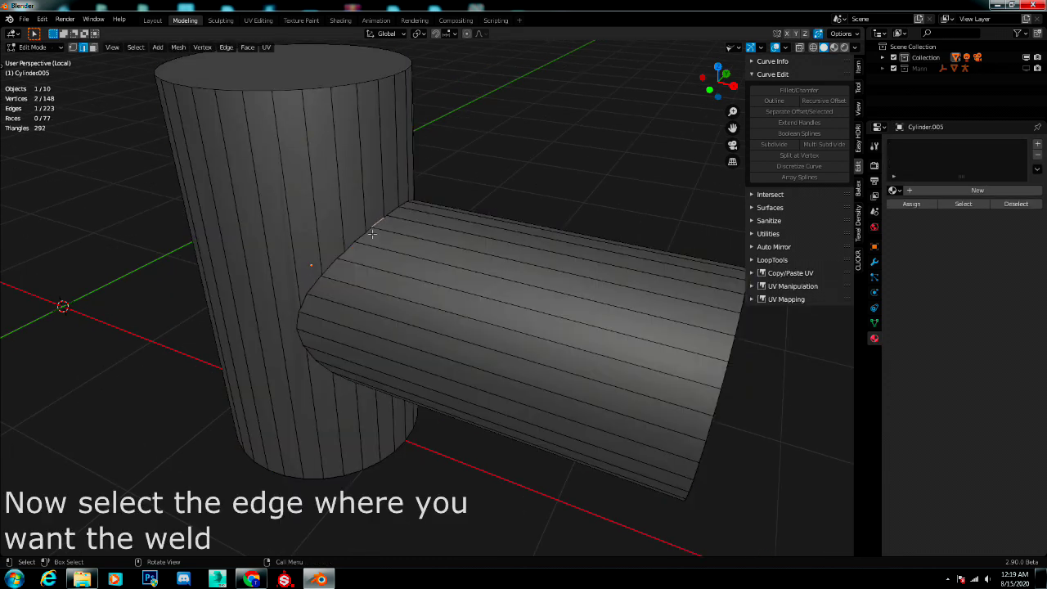
{"action": "left_click", "coordinate": [310, 293], "text": "ctrl"}
{"action": "middle_click_drag", "start_coordinate": [318, 327], "coordinate": [316, 329]}
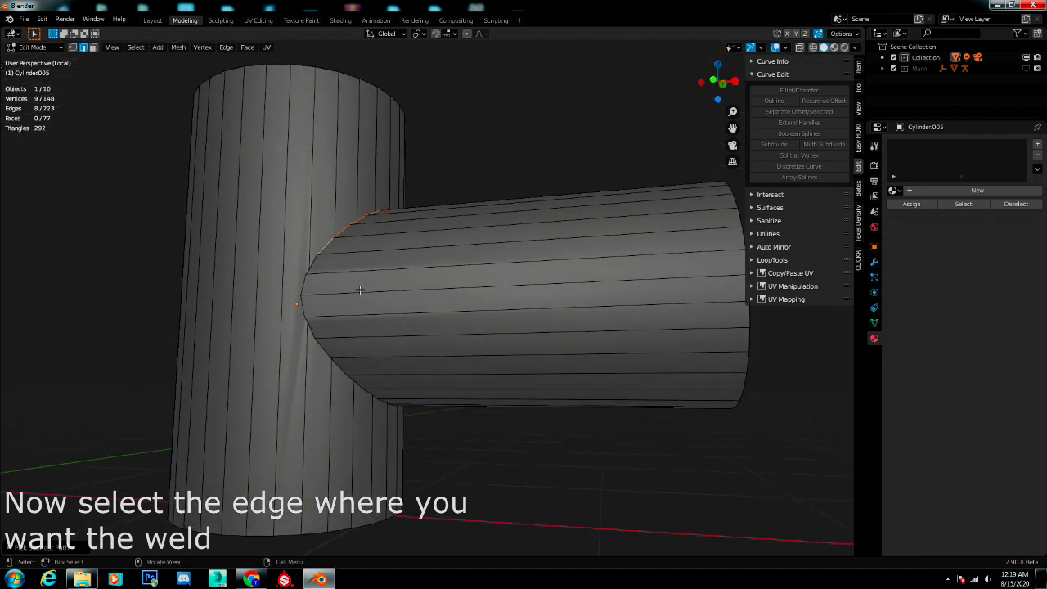
{"action": "left_click", "coordinate": [316, 330], "text": "ctrl"}
{"action": "left_click", "coordinate": [351, 379], "text": "ctrl"}
{"action": "middle_click_drag", "start_coordinate": [465, 427], "coordinate": [348, 385]}
{"action": "left_click", "coordinate": [452, 411], "text": "ctrl"}
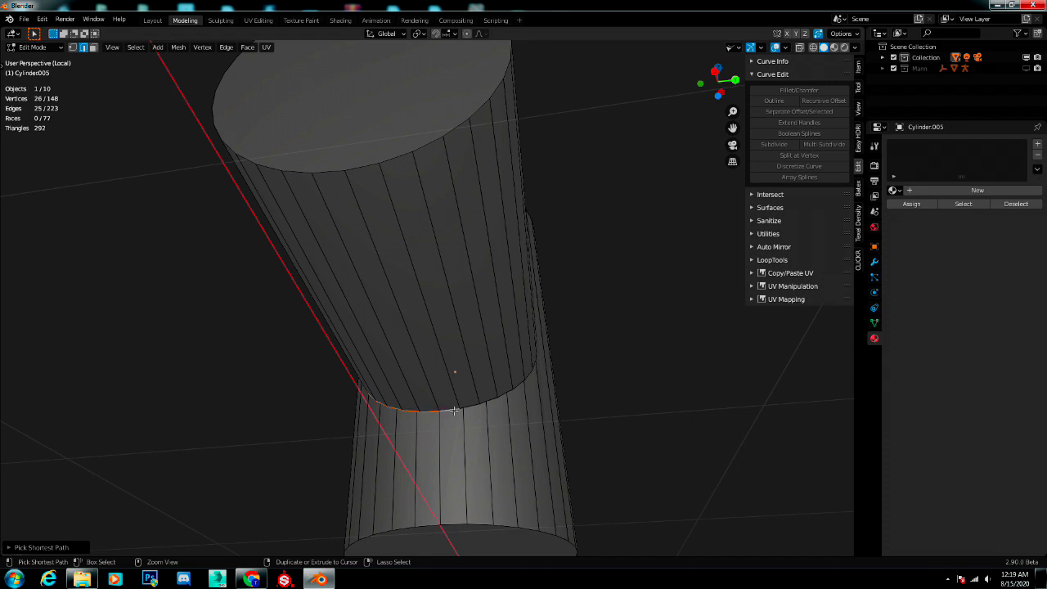
- Close the seam loop around the pipe junction and duplicate the selected edges
{"action": "middle_click_drag", "start_coordinate": [452, 411], "coordinate": [524, 368]}
{"action": "left_click", "coordinate": [552, 333], "text": "ctrl"}
{"action": "middle_click_drag", "start_coordinate": [551, 333], "coordinate": [578, 270]}
{"action": "left_click", "coordinate": [551, 273], "text": "ctrl"}
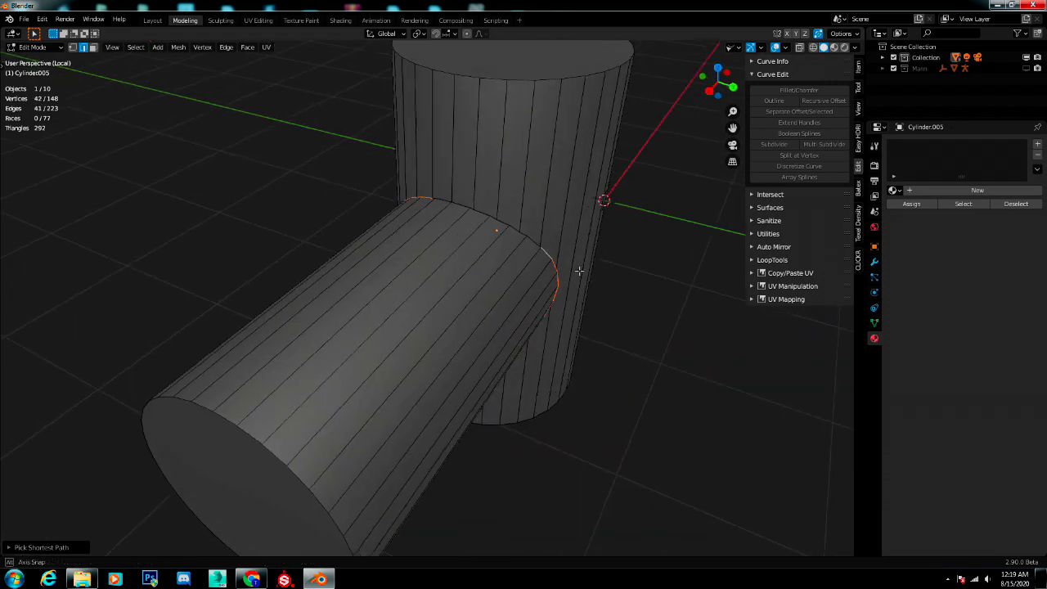
{"action": "left_click", "coordinate": [479, 214], "text": "ctrl"}
{"action": "middle_click_drag", "start_coordinate": [479, 214], "coordinate": [568, 233]}
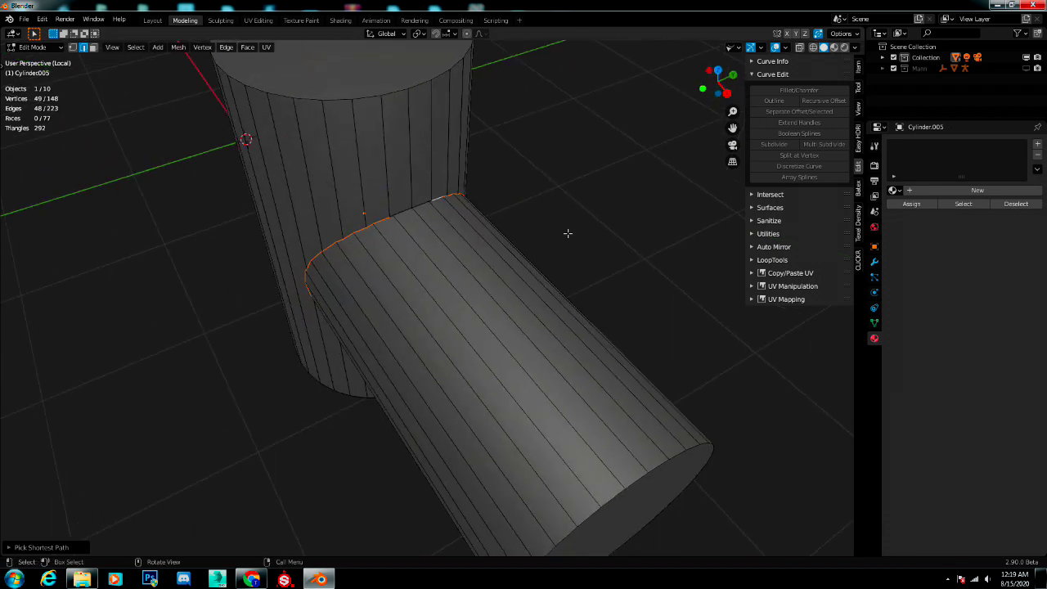
{"action": "left_click", "coordinate": [389, 215], "text": "ctrl"}
{"action": "mouse_move", "coordinate": [390, 216]}
{"action": "middle_mouse_down", "text": "ctrl"}
{"action": "mouse_move", "coordinate": [367, 144]}
{"action": "mouse_move", "coordinate": [404, 308]}
{"action": "middle_mouse_up", "text": "ctrl"}
{"action": "scroll", "coordinate": [368, 144], "scroll_direction": "down", "scroll_amount": 5}
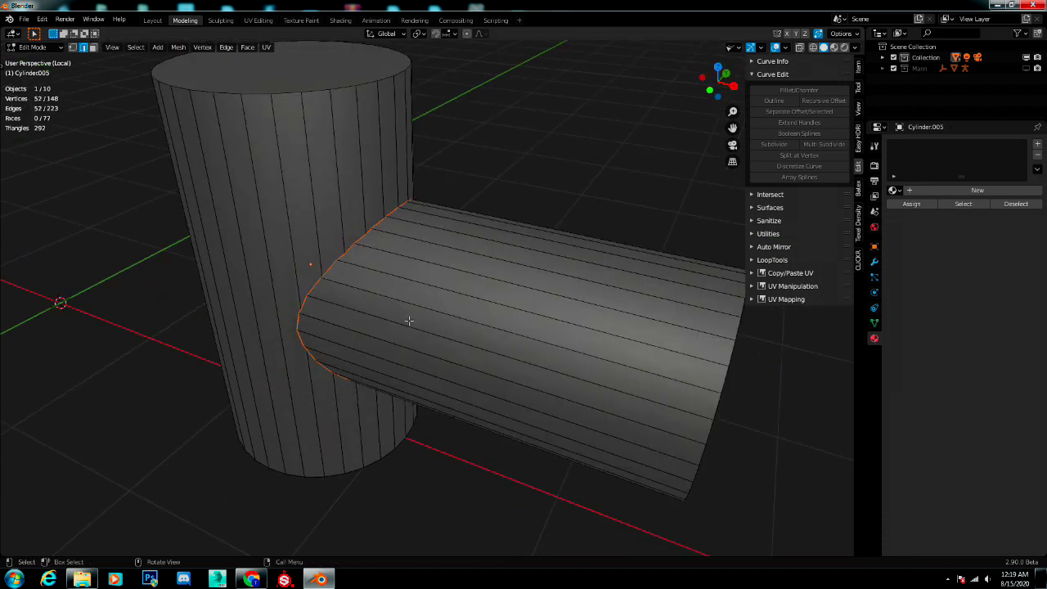
{"action": "key", "text": "shift+d"}
- Separate the duplicated seam edges into their own object
{"action": "right_click", "coordinate": [550, 242]}
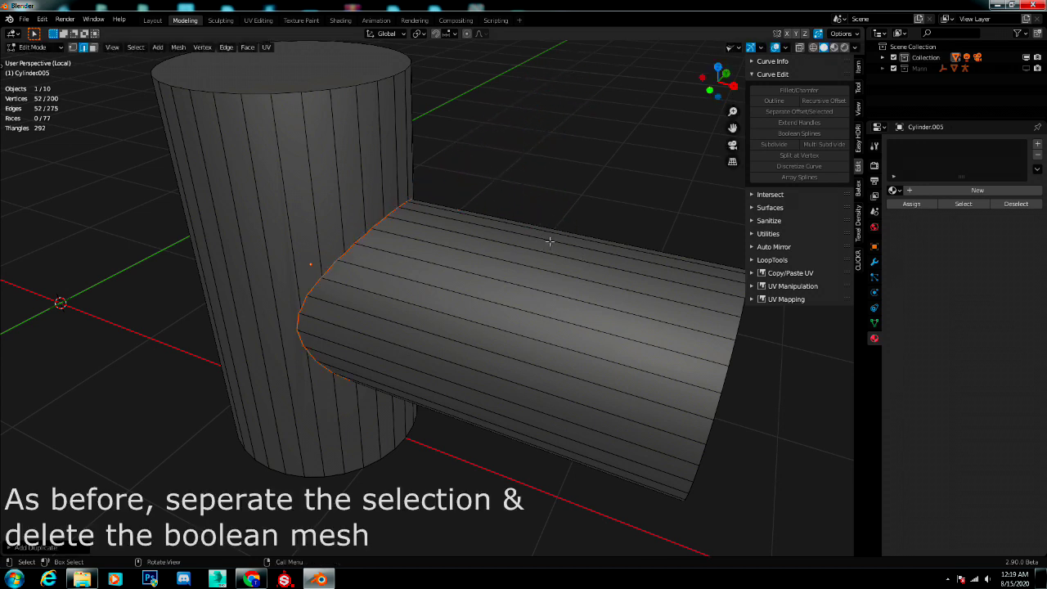
{"action": "key", "text": "p"}
{"action": "left_click", "coordinate": [568, 282]}
{"action": "key", "text": "Tab"}
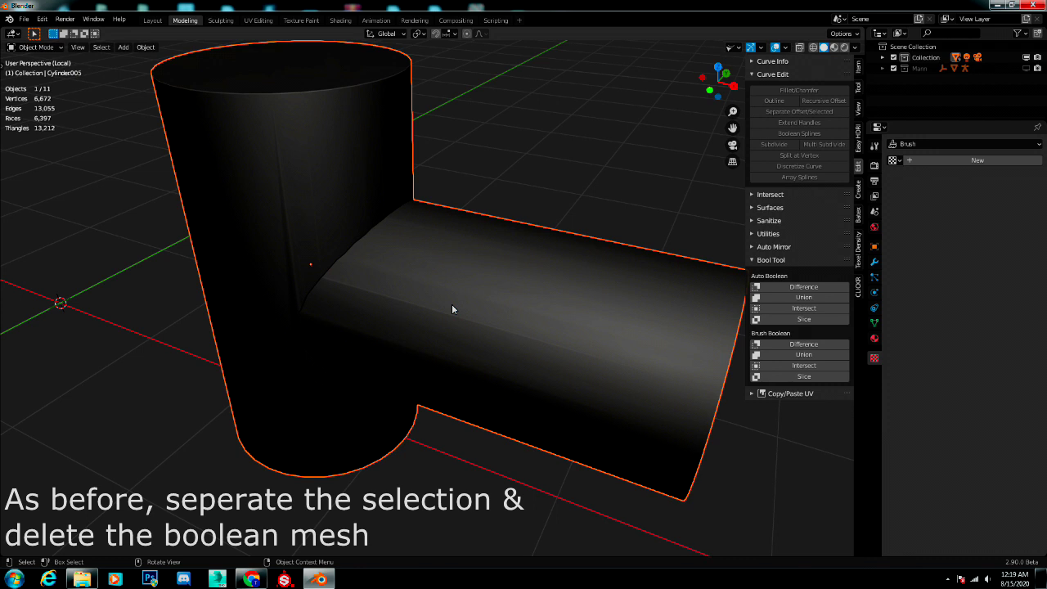
- Delete the merged pipe mesh and apply the seam loop's transforms
{"action": "key", "text": "Delete"}
{"action": "left_click", "coordinate": [417, 331]}
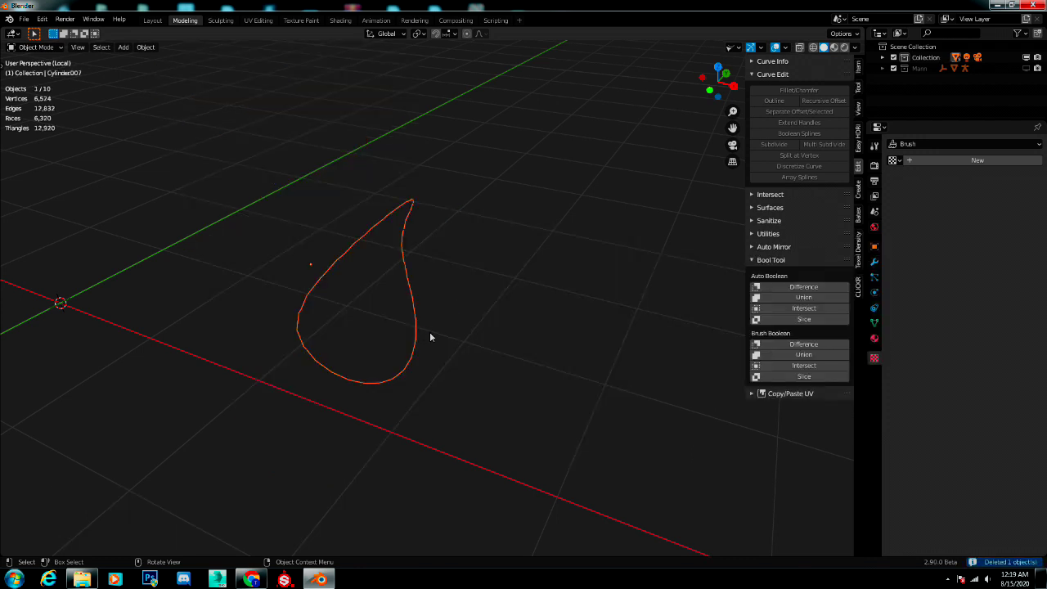
{"action": "key", "text": "ctrl+a"}
{"action": "left_click", "coordinate": [472, 338]}
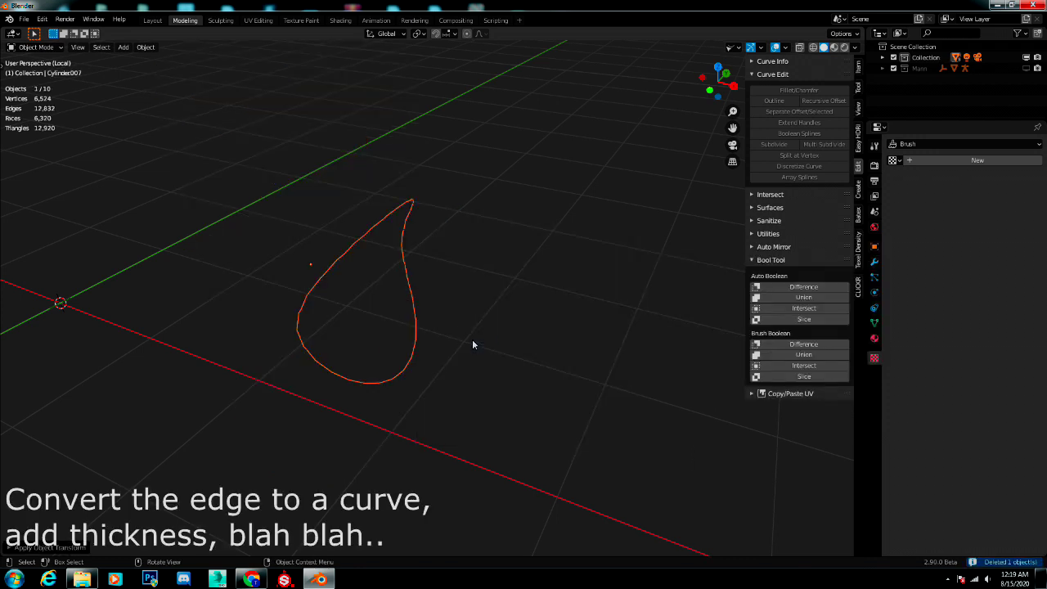
- Convert the seam loop into a curve with a 0.05 m bevel depth
{"action": "key", "text": "q"}
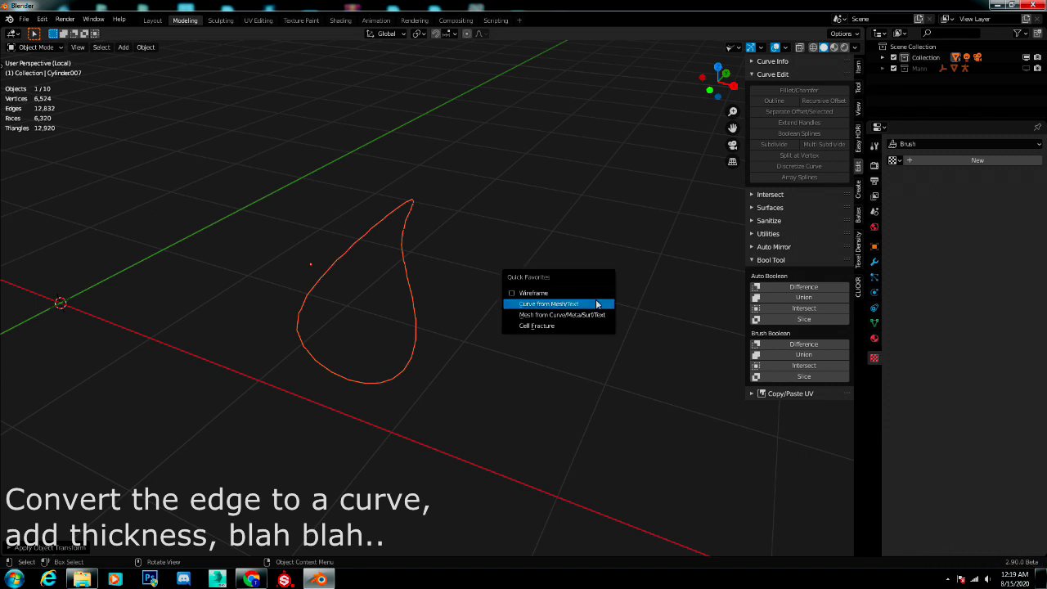
{"action": "left_click", "coordinate": [578, 304]}
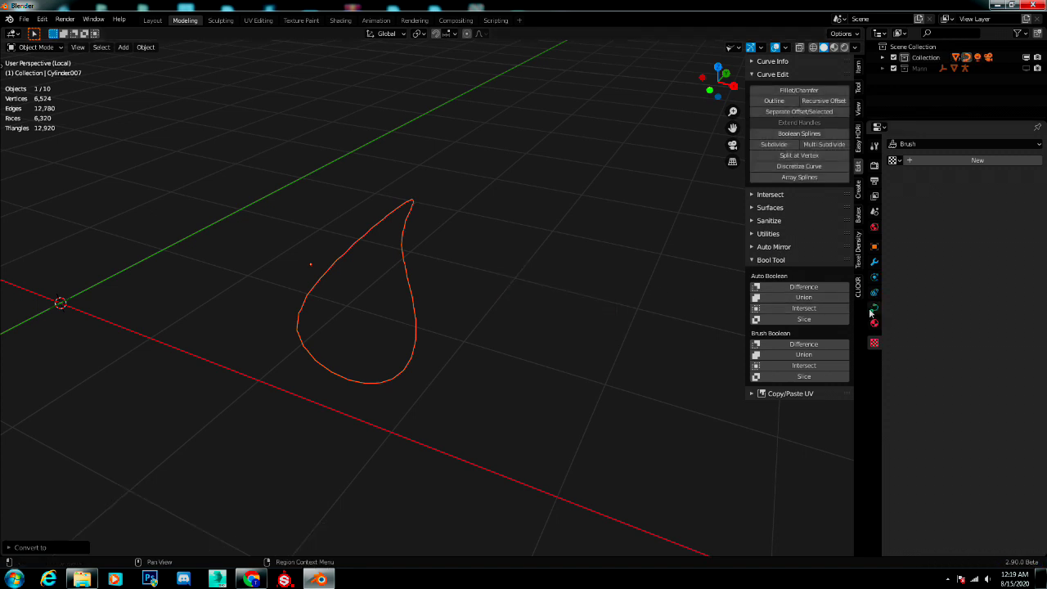
{"action": "left_click", "coordinate": [875, 308]}
{"action": "left_click_drag", "start_coordinate": [973, 416], "coordinate": [1006, 416]}
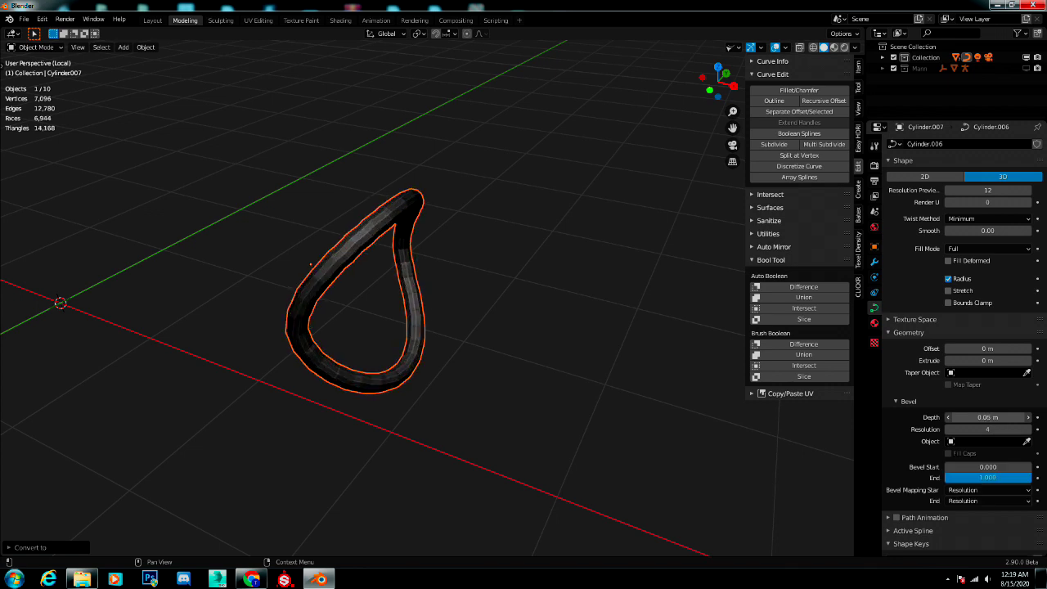
- Convert the beveled curve back to a mesh and shade it smooth
{"action": "key", "text": "q"}
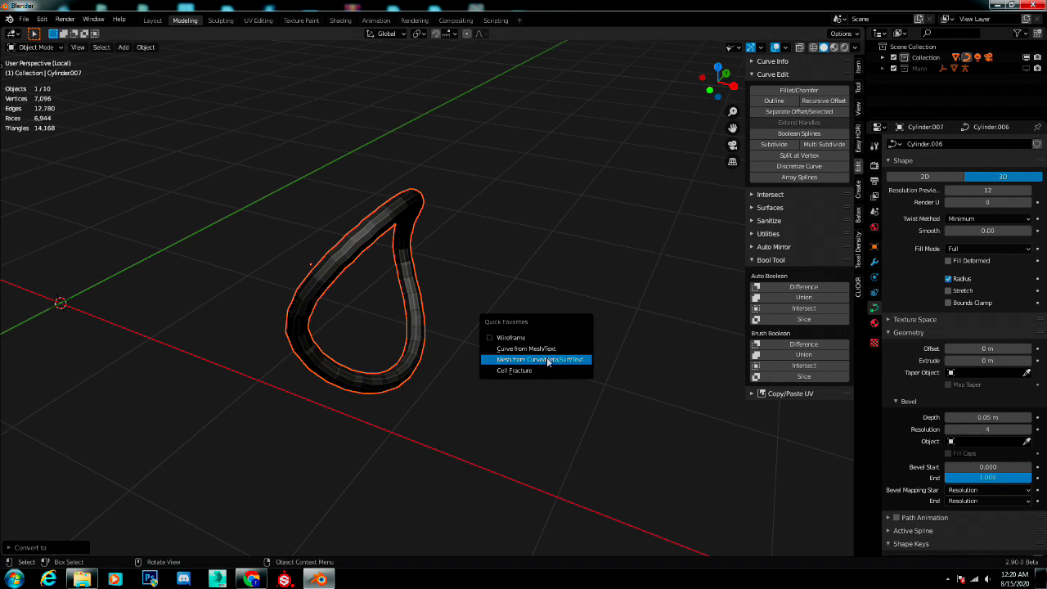
{"action": "left_click", "coordinate": [548, 361]}
{"action": "right_click", "coordinate": [393, 377]}
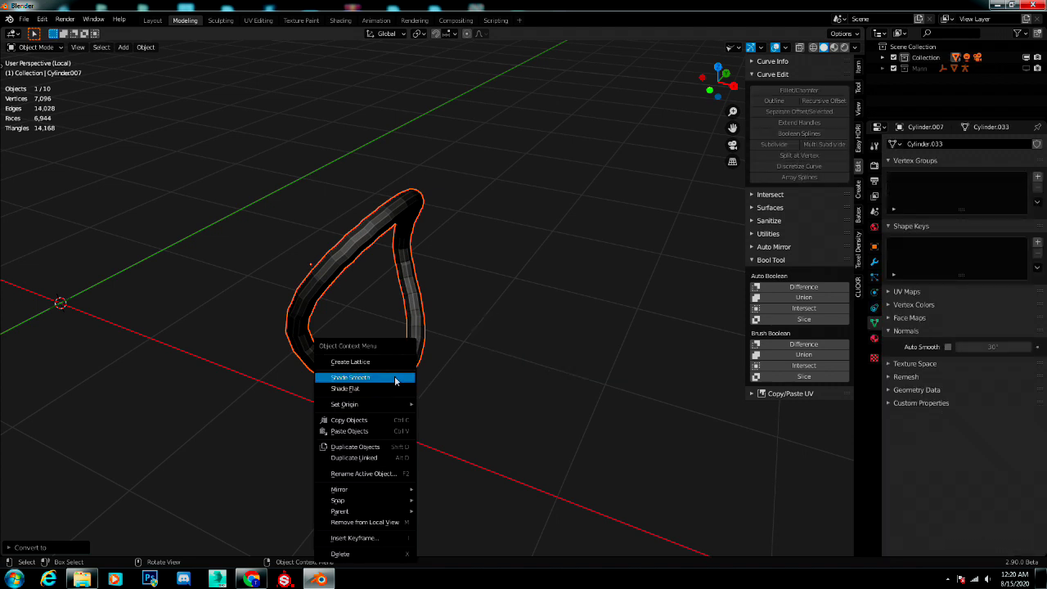
{"action": "left_click", "coordinate": [395, 378]}
{"action": "left_click", "coordinate": [875, 261]}
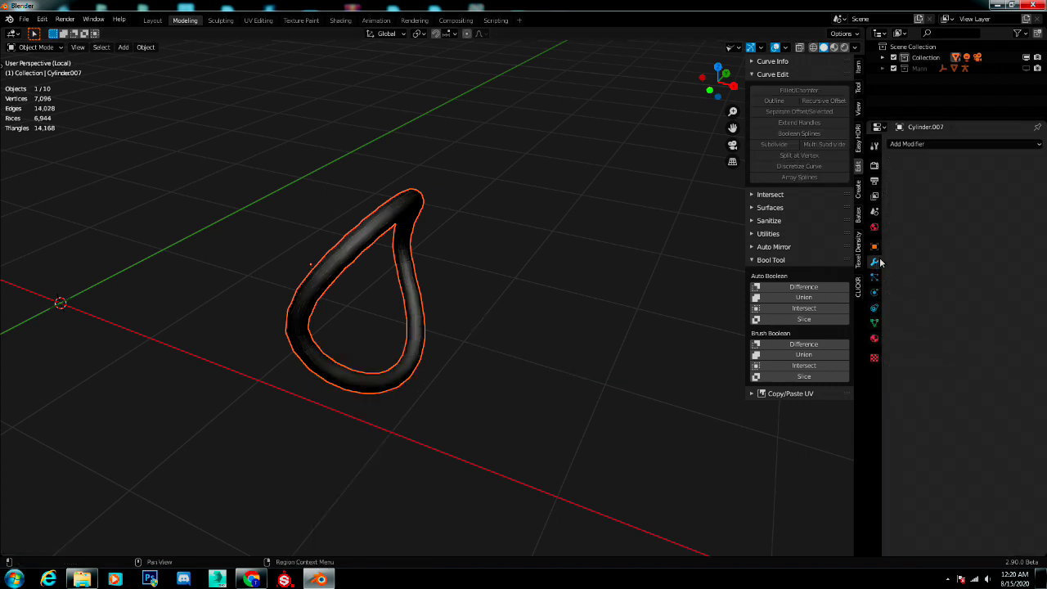
- Add a Subdivision Surface modifier at viewport level 2 to the tube
{"action": "left_click", "coordinate": [927, 144]}
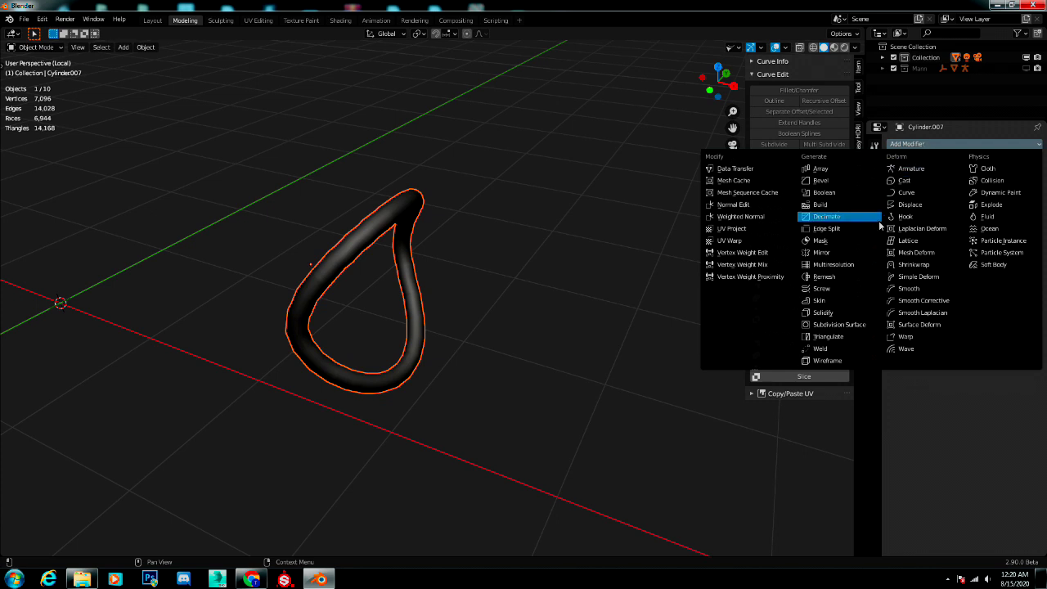
{"action": "left_click", "coordinate": [836, 324]}
{"action": "left_click", "coordinate": [1027, 217]}
- Add a 0.1-strength Displace modifier using Texture.020, then exit Local View
{"action": "left_click", "coordinate": [937, 168]}
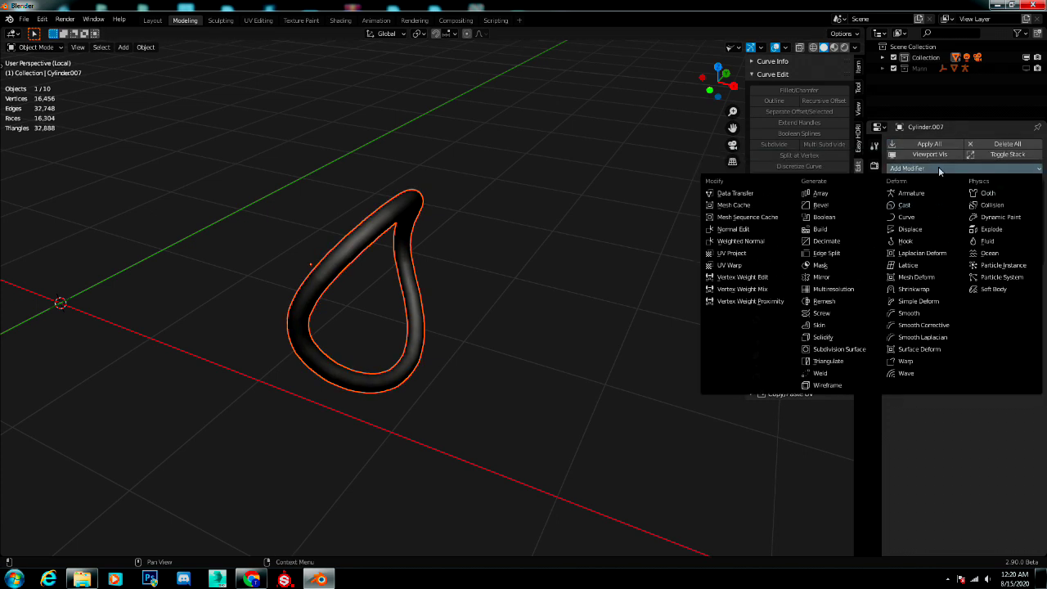
{"action": "left_click", "coordinate": [934, 230]}
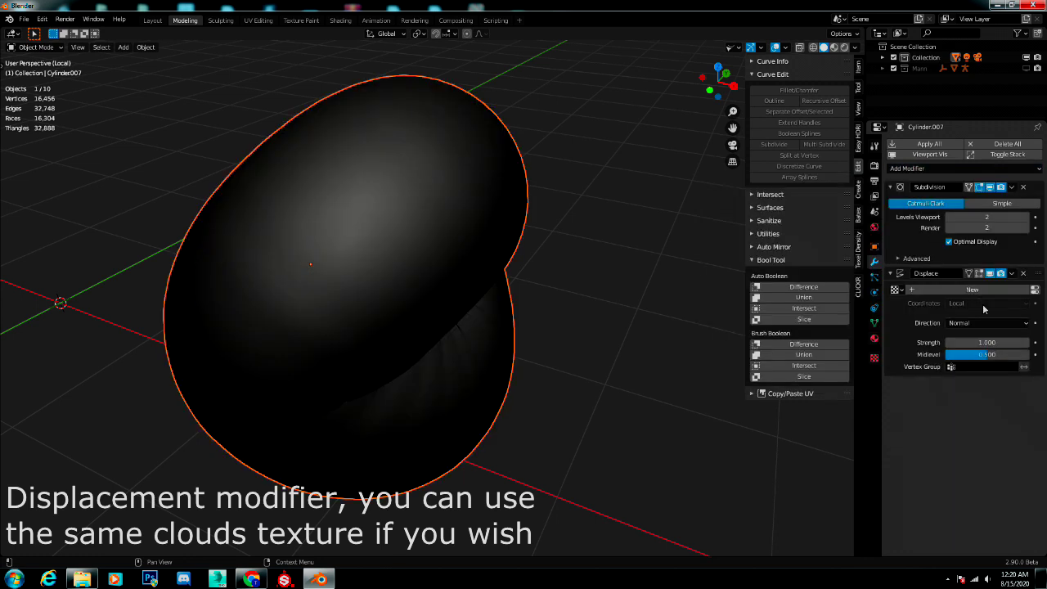
{"action": "left_click", "coordinate": [984, 342]}
{"action": "type", "text": "1.0"}
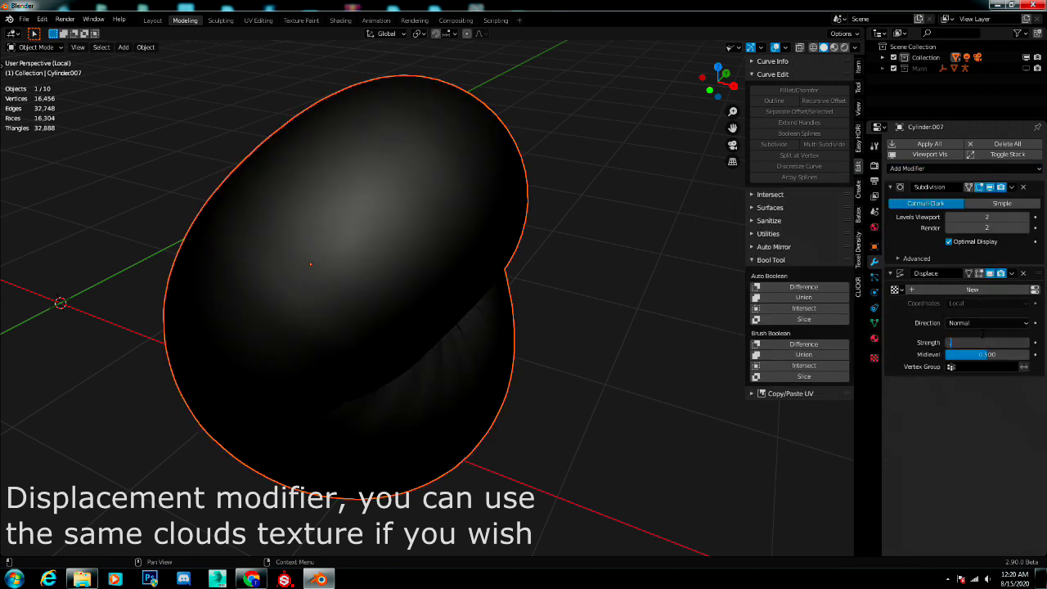
{"action": "type", "text": "0"}
{"action": "key", "text": "Return"}
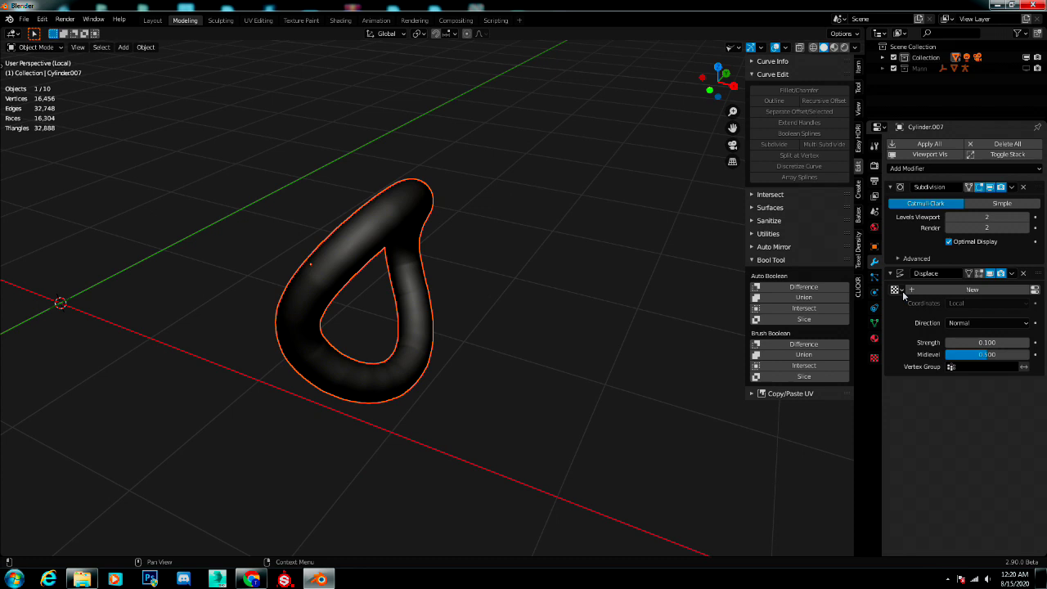
{"action": "left_click", "coordinate": [900, 290]}
{"action": "type", "text": "20"}
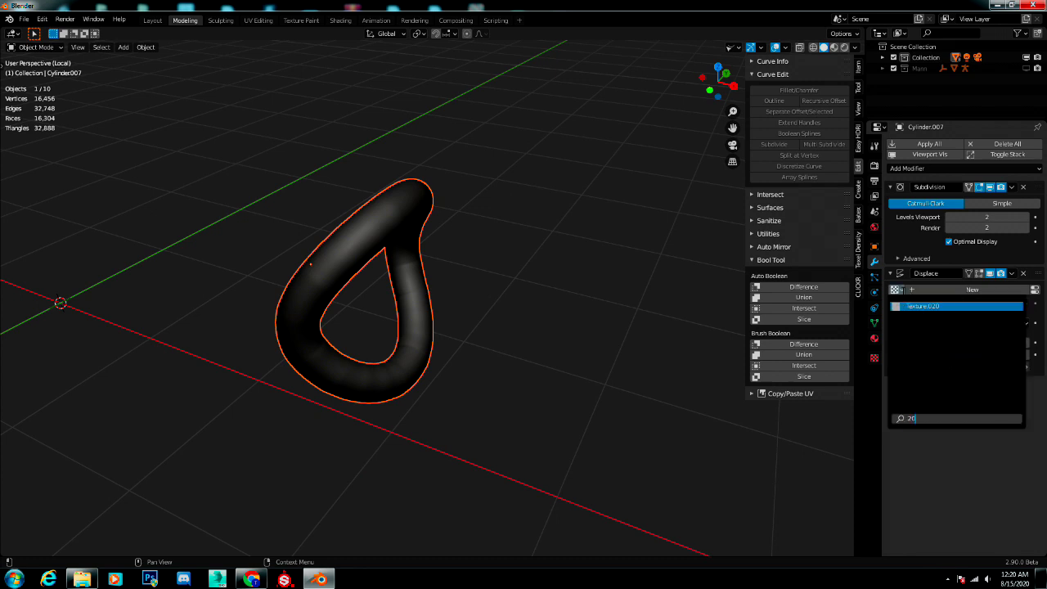
{"action": "left_click", "coordinate": [912, 307]}
{"action": "mouse_move", "coordinate": [574, 359]}
{"action": "middle_mouse_down"}
{"action": "mouse_move", "coordinate": [423, 325]}
{"action": "mouse_move", "coordinate": [517, 344]}
{"action": "middle_mouse_up"}
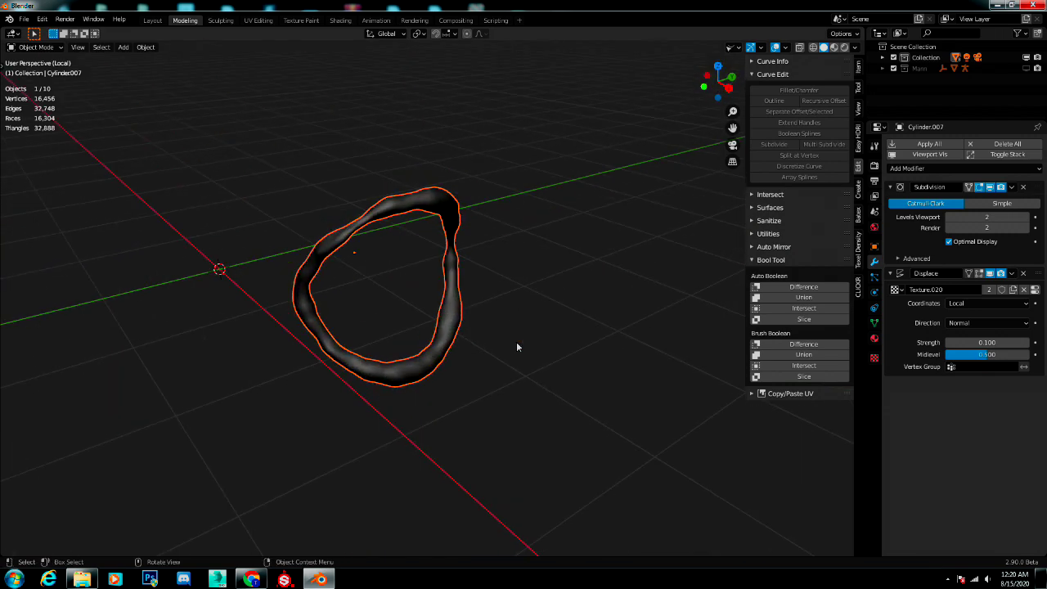
{"action": "key", "text": "KP_Divide"}
- Orbit around the joints, briefly selecting and then deselecting the two T-joint pipes
{"action": "middle_click_drag", "start_coordinate": [588, 419], "coordinate": [565, 311]}
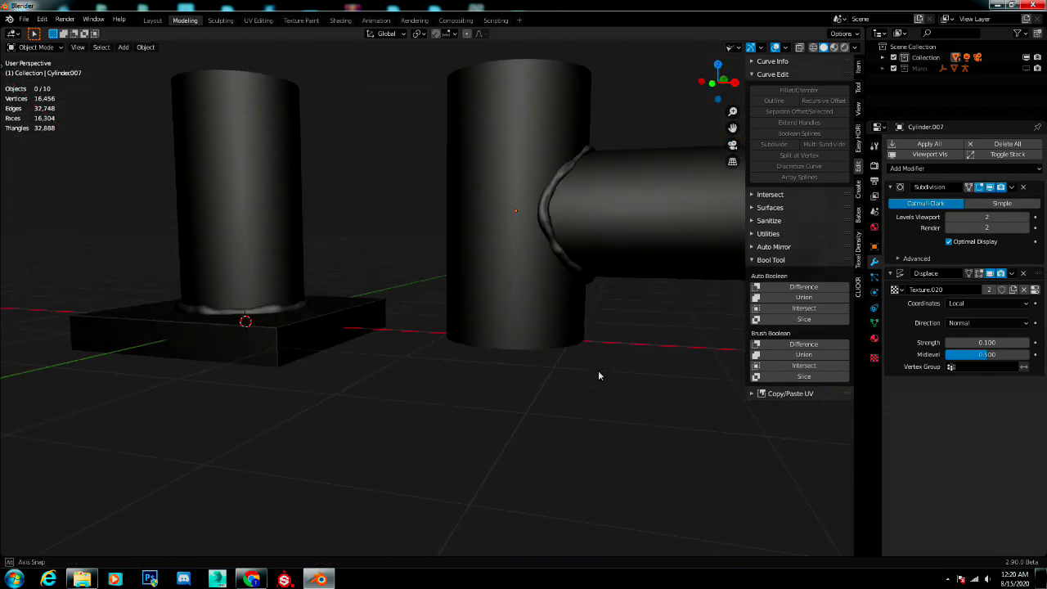
{"action": "left_click", "coordinate": [566, 310]}
{"action": "left_click", "coordinate": [480, 349], "text": "shift"}
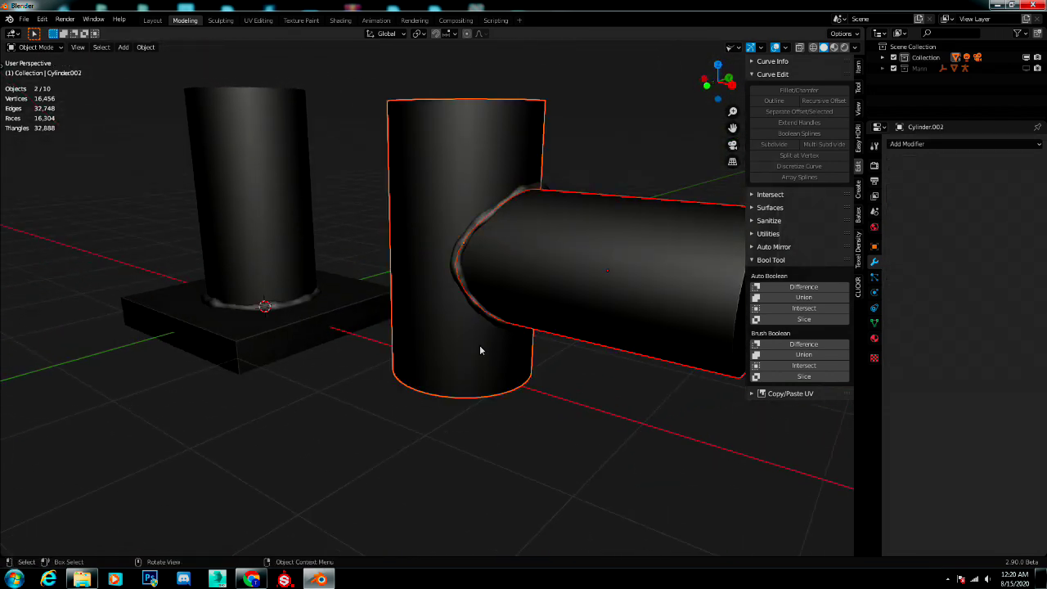
{"action": "middle_click_drag", "start_coordinate": [480, 350], "coordinate": [480, 350]}
{"action": "mouse_move", "coordinate": [539, 195]}
{"action": "middle_mouse_down"}
{"action": "mouse_move", "coordinate": [566, 219]}
{"action": "mouse_move", "coordinate": [504, 232]}
{"action": "middle_mouse_up"}
{"action": "left_click", "coordinate": [601, 245]}
{"action": "mouse_move", "coordinate": [601, 245]}
{"action": "middle_mouse_down"}
{"action": "mouse_move", "coordinate": [511, 202]}
{"action": "mouse_move", "coordinate": [437, 129]}
{"action": "mouse_move", "coordinate": [407, 161]}
{"action": "mouse_move", "coordinate": [652, 164]}
{"action": "mouse_move", "coordinate": [704, 201]}
{"action": "mouse_move", "coordinate": [715, 253]}
{"action": "mouse_move", "coordinate": [586, 288]}
{"action": "mouse_move", "coordinate": [437, 208]}
{"action": "mouse_move", "coordinate": [451, 159]}
{"action": "mouse_move", "coordinate": [587, 150]}
{"action": "mouse_move", "coordinate": [669, 180]}
{"action": "middle_mouse_up"}
- Select the angled joint's upright cylinder and angled tube, then zoom in on the pair
{"action": "scroll", "coordinate": [666, 187], "scroll_direction": "down", "scroll_amount": 3}
{"action": "scroll", "coordinate": [659, 197], "scroll_direction": "down", "scroll_amount": 1}
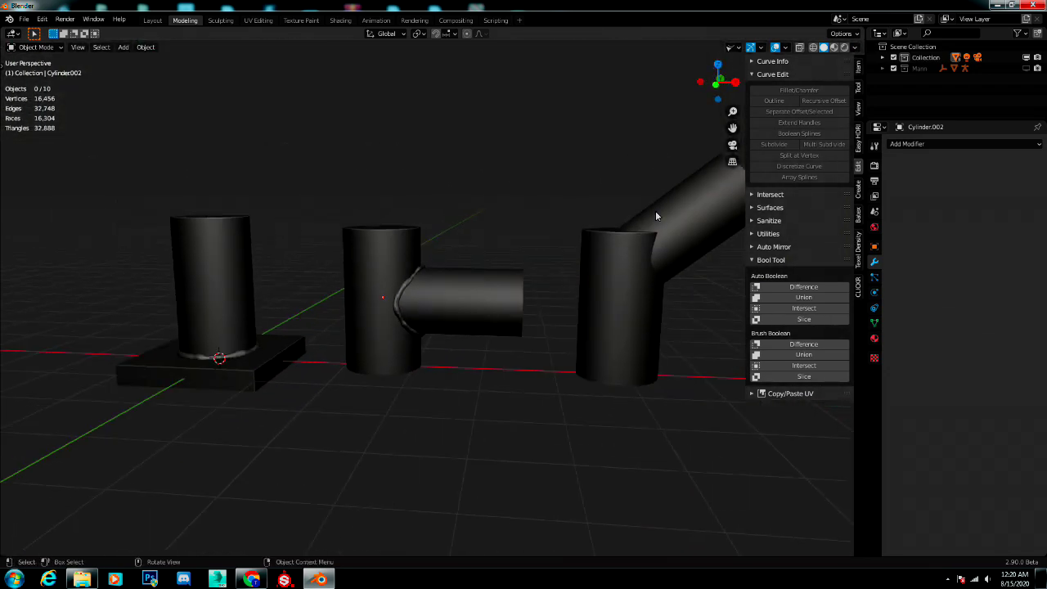
{"action": "left_click", "coordinate": [641, 291]}
{"action": "left_click", "coordinate": [684, 212], "text": "shift"}
{"action": "mouse_move", "coordinate": [684, 212]}
{"action": "middle_mouse_down"}
{"action": "mouse_move", "coordinate": [494, 275]}
{"action": "mouse_move", "coordinate": [461, 309]}
{"action": "mouse_move", "coordinate": [477, 286]}
{"action": "middle_mouse_up"}
{"action": "scroll", "coordinate": [458, 307], "scroll_direction": "up", "scroll_amount": 2}
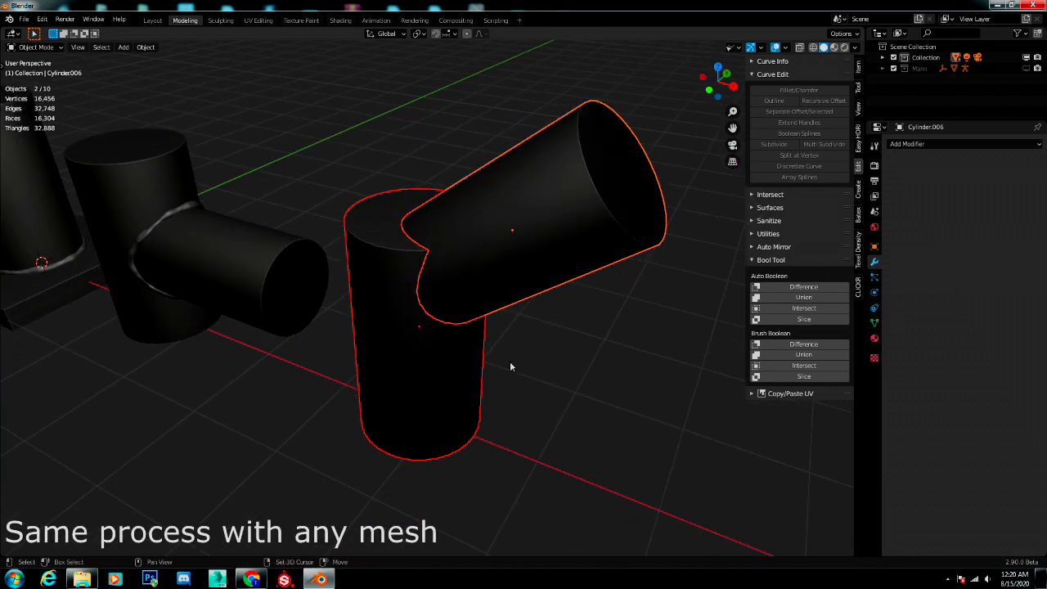
- Duplicate the two pipes in place, isolate them, and Bool Tool union them into one mesh
{"action": "key", "text": "shift+d"}
{"action": "right_click", "coordinate": [515, 306]}
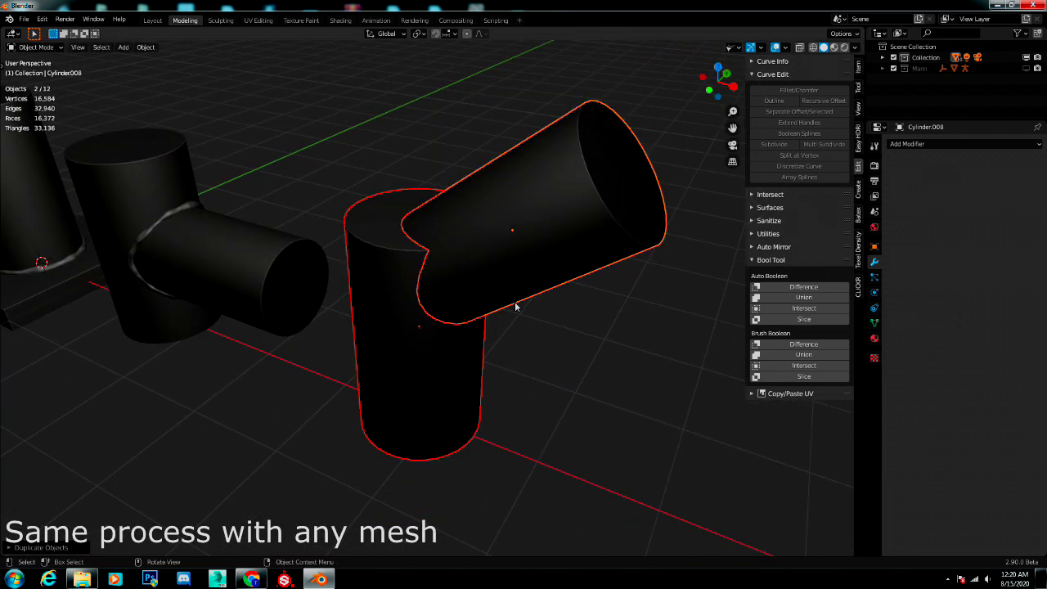
{"action": "key", "text": "KP_Divide"}
{"action": "left_click", "coordinate": [388, 354], "text": "shift"}
{"action": "left_click", "coordinate": [389, 358], "text": "shift"}
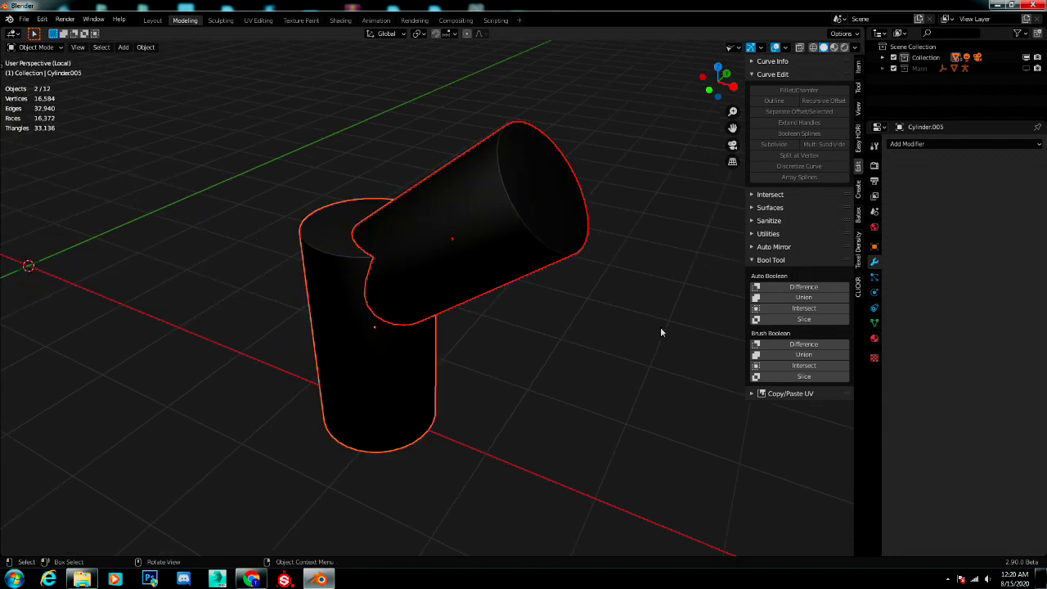
{"action": "left_click", "coordinate": [804, 297]}
{"action": "scroll", "coordinate": [427, 335], "scroll_direction": "up", "scroll_amount": 4}
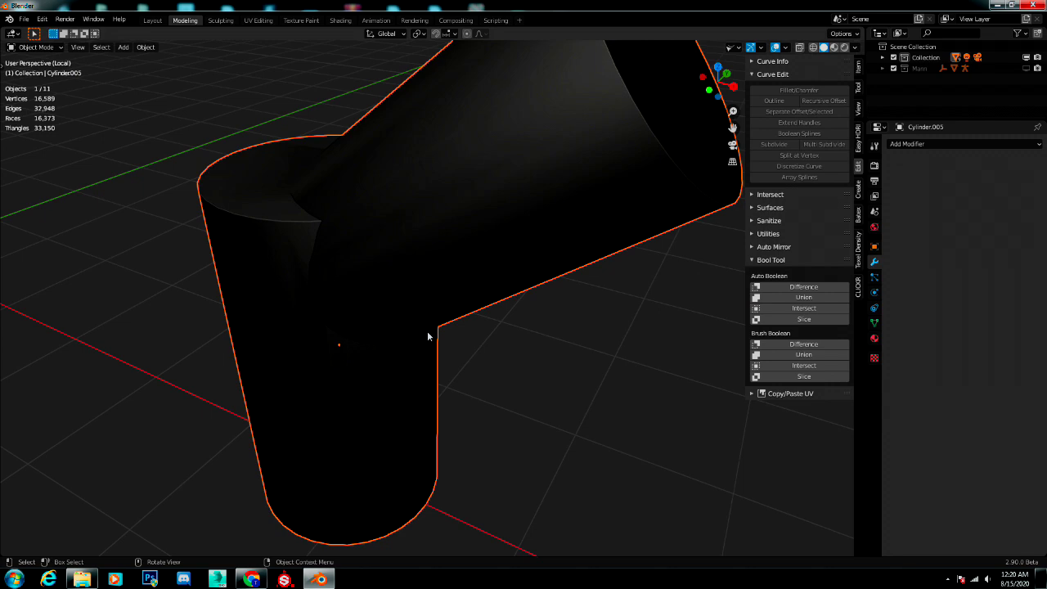
- In Edit Mode, begin shortest-path selecting the seam edges where the tube meets the cylinder
{"action": "key", "text": "Tab"}
{"action": "scroll", "coordinate": [426, 332], "scroll_direction": "up", "scroll_amount": 2}
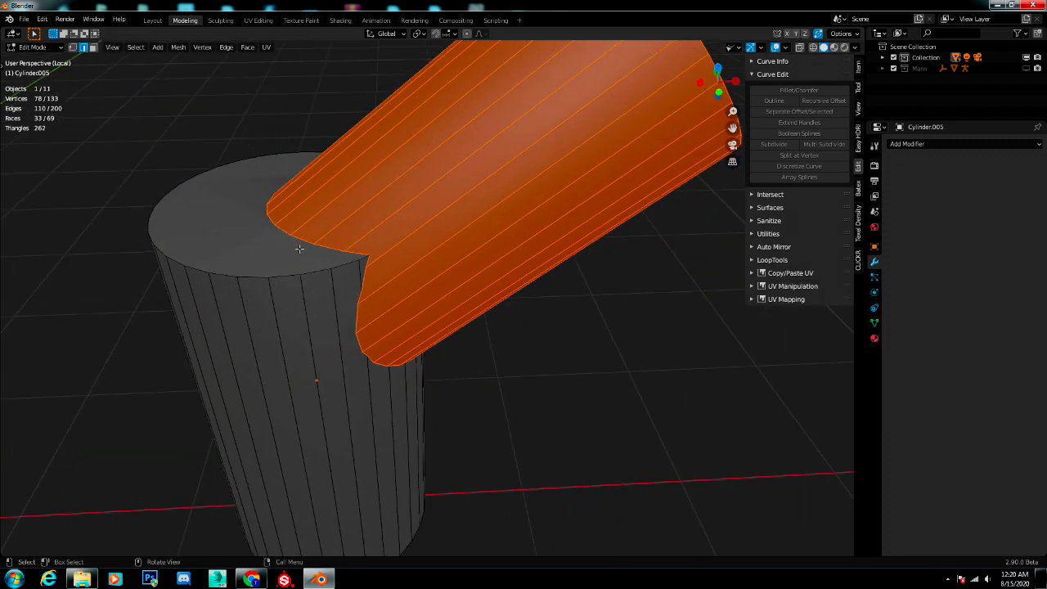
{"action": "left_click", "coordinate": [276, 223]}
{"action": "left_click", "coordinate": [357, 253], "text": "ctrl"}
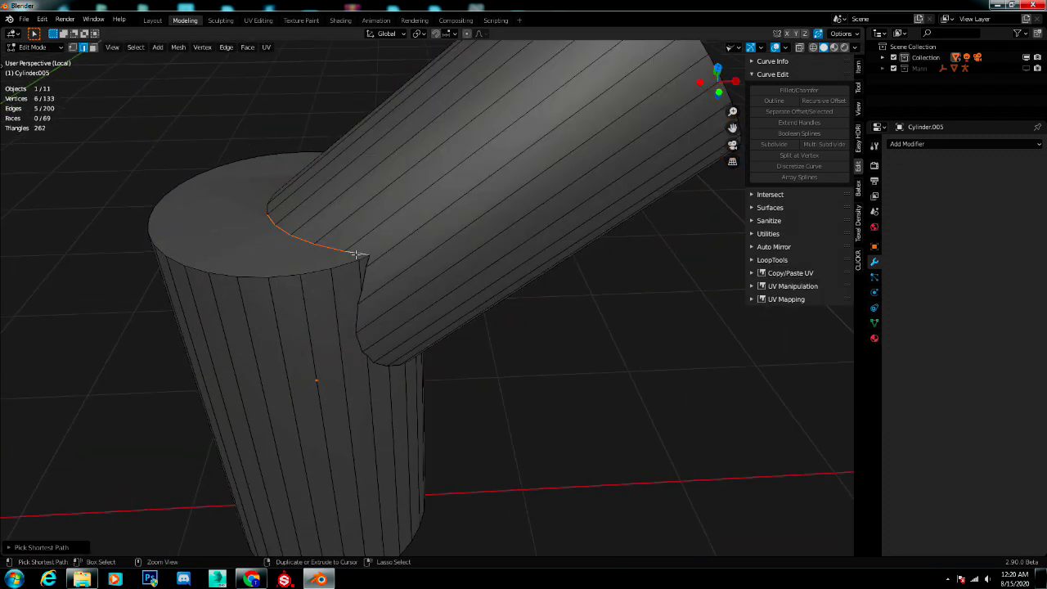
{"action": "left_click", "coordinate": [365, 280], "text": "ctrl"}
{"action": "middle_click_drag", "start_coordinate": [383, 283], "coordinate": [349, 301]}
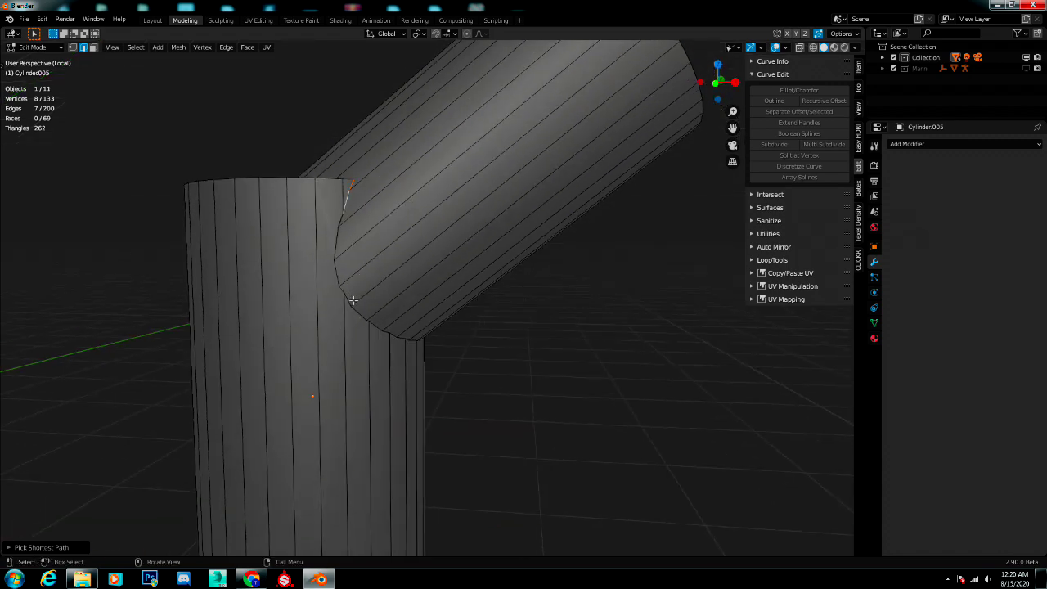
{"action": "left_click", "coordinate": [349, 301], "text": "ctrl"}
{"action": "left_click", "coordinate": [387, 332], "text": "ctrl"}
- Continue the seam selection around the rim until the loop is closed
{"action": "mouse_move", "coordinate": [491, 358]}
{"action": "middle_mouse_down"}
{"action": "mouse_move", "coordinate": [341, 311]}
{"action": "mouse_move", "coordinate": [422, 335]}
{"action": "middle_mouse_up"}
{"action": "left_click", "coordinate": [465, 335], "text": "ctrl"}
{"action": "mouse_move", "coordinate": [573, 264]}
{"action": "middle_mouse_down"}
{"action": "mouse_move", "coordinate": [510, 300]}
{"action": "mouse_move", "coordinate": [586, 258]}
{"action": "mouse_move", "coordinate": [489, 266]}
{"action": "middle_mouse_up"}
{"action": "left_click", "coordinate": [551, 276], "text": "ctrl"}
{"action": "left_click", "coordinate": [574, 332], "text": "ctrl"}
{"action": "mouse_move", "coordinate": [510, 398]}
{"action": "middle_mouse_down"}
{"action": "mouse_move", "coordinate": [597, 346]}
{"action": "mouse_move", "coordinate": [577, 358]}
{"action": "middle_mouse_up"}
- Duplicate the seam edges in place, separate them as a new object, and delete the merged mesh
{"action": "key", "text": "e"}
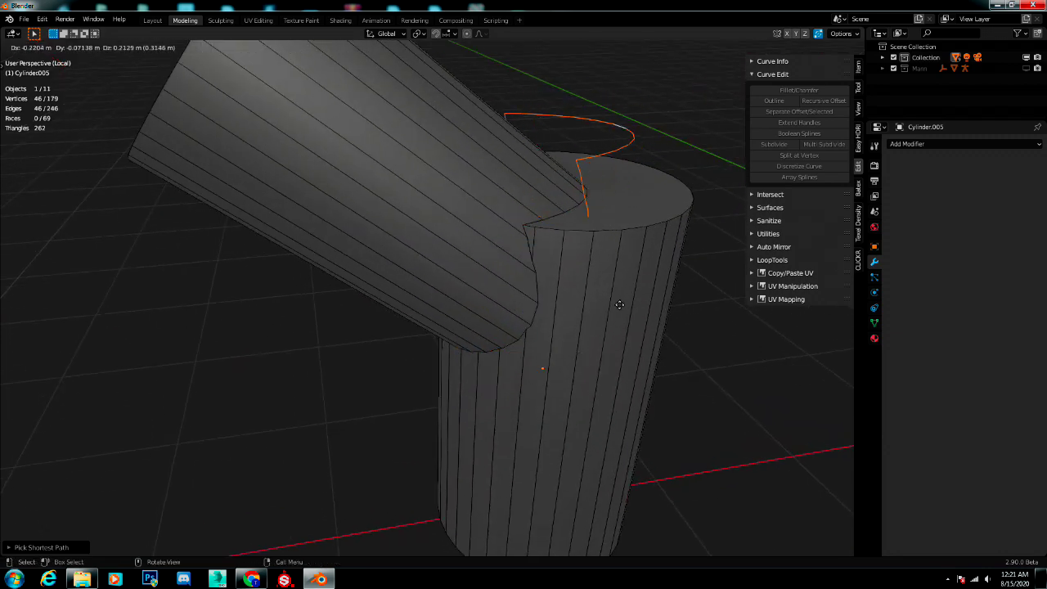
{"action": "right_click", "coordinate": [634, 285]}
{"action": "key", "text": "p"}
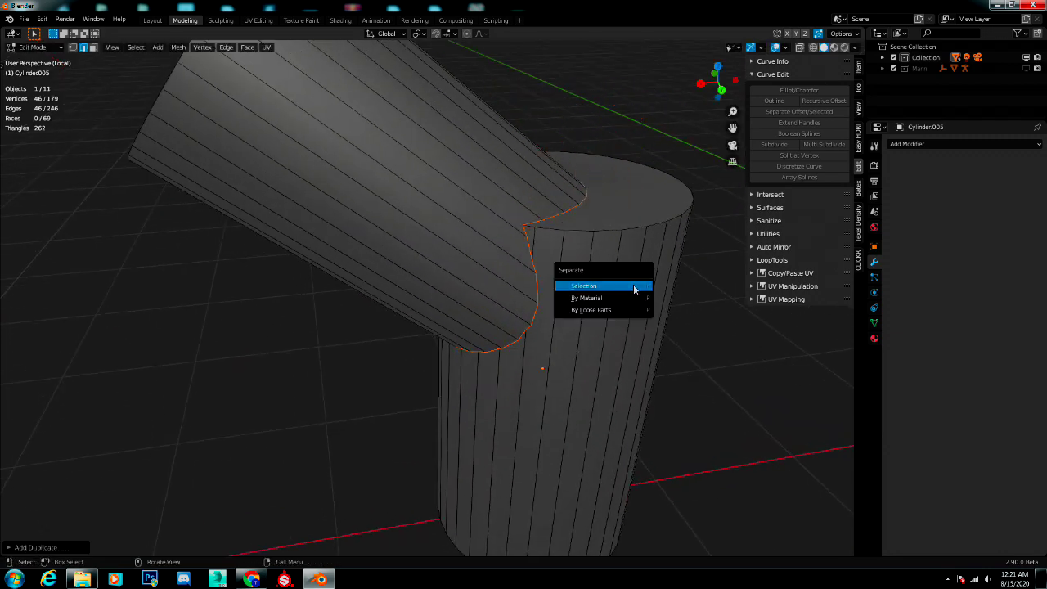
{"action": "left_click", "coordinate": [634, 284]}
{"action": "key", "text": "Tab"}
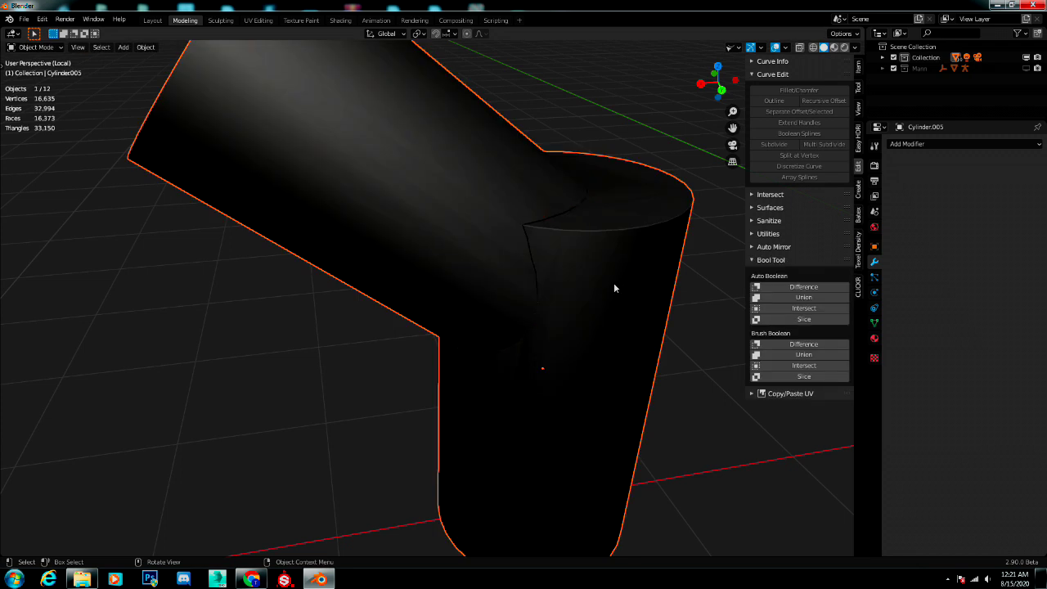
{"action": "key", "text": "Delete"}
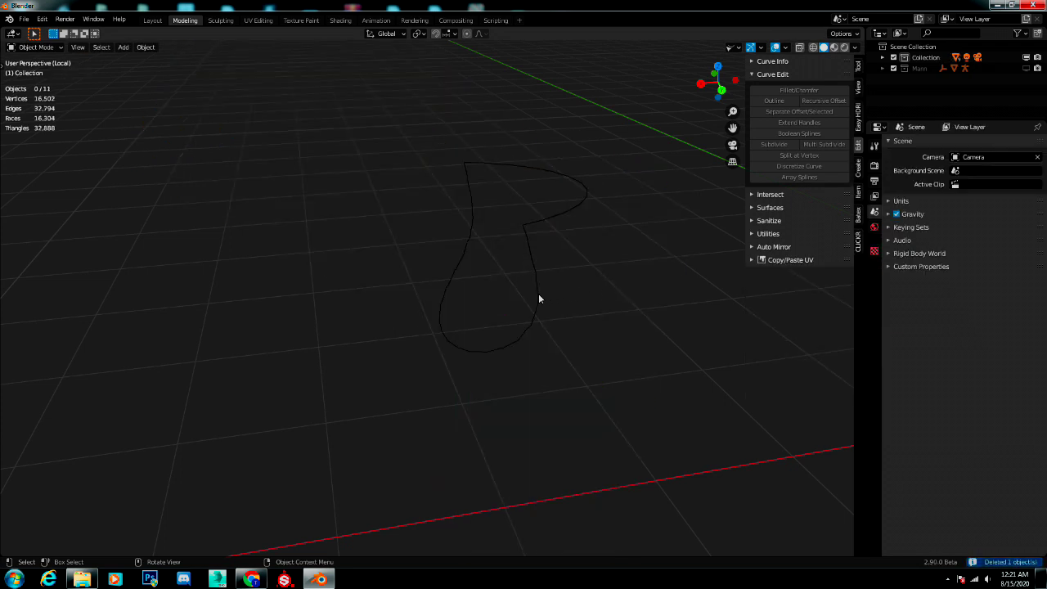
- Apply rotation and scale to the seam loop and convert it to a curve
{"action": "left_click", "coordinate": [538, 296]}
{"action": "key", "text": "ctrl+a"}
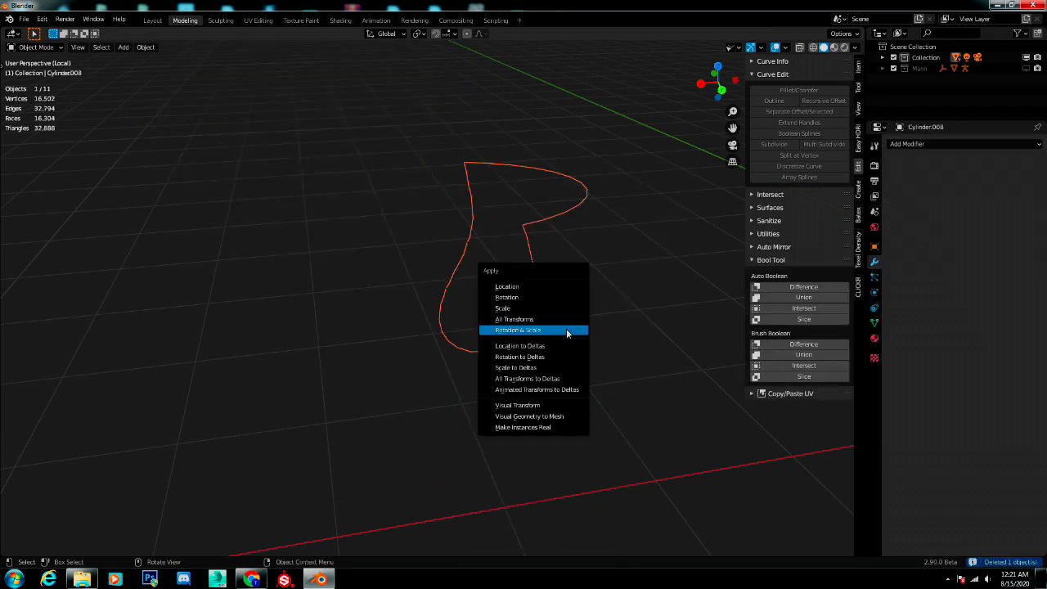
{"action": "left_click", "coordinate": [567, 330]}
{"action": "key", "text": "q"}
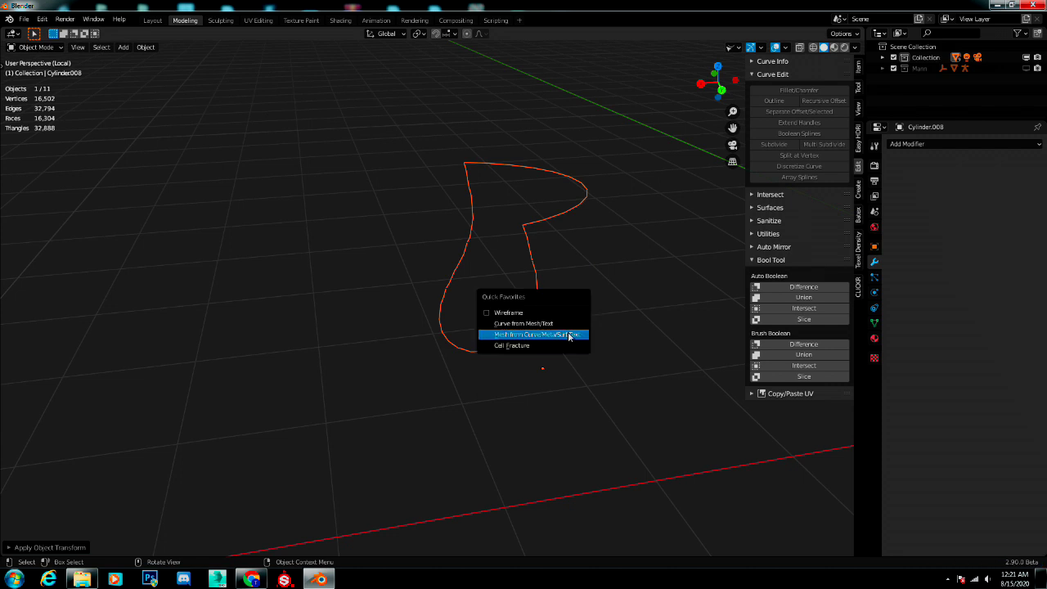
{"action": "left_click", "coordinate": [568, 323]}
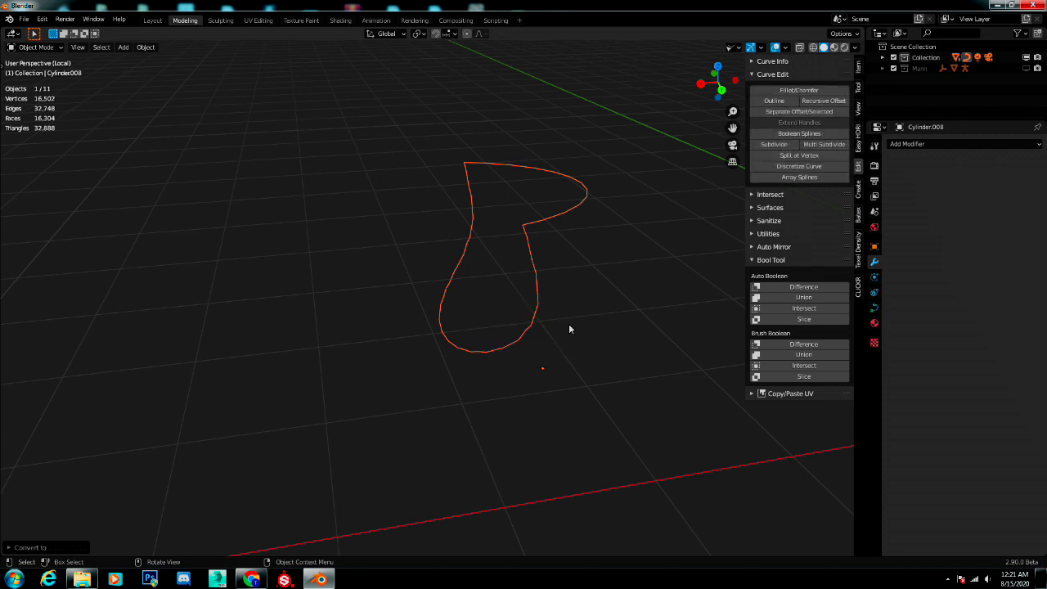
- Set the curve's bevel depth to 0.04 m to form a round tube
{"action": "left_click", "coordinate": [875, 310]}
{"action": "left_click_drag", "start_coordinate": [986, 417], "coordinate": [1015, 417]}
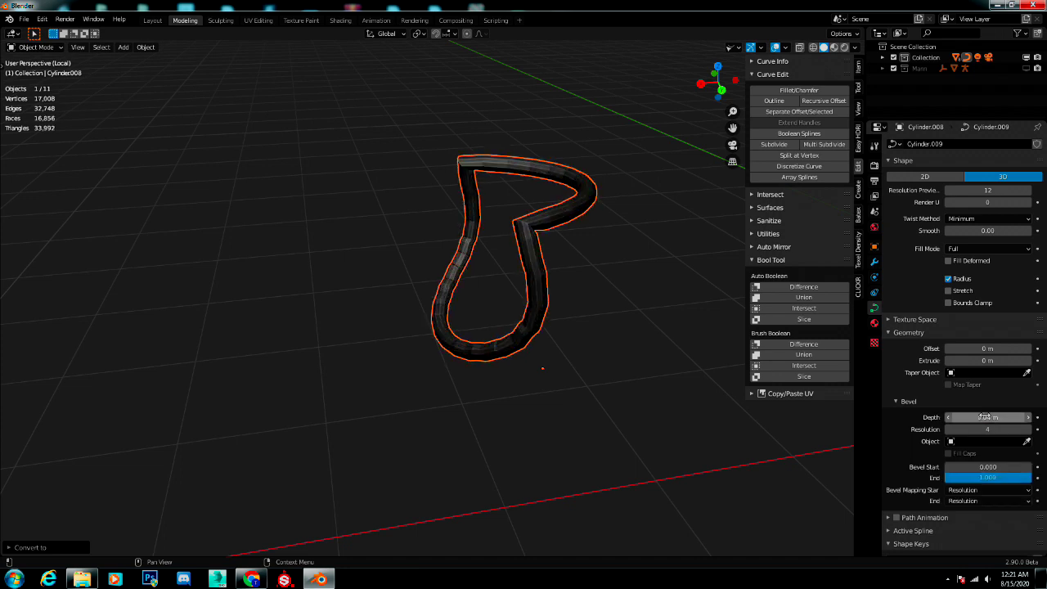
{"action": "mouse_move", "coordinate": [531, 346]}
{"action": "middle_mouse_down"}
{"action": "mouse_move", "coordinate": [638, 314]}
{"action": "mouse_move", "coordinate": [701, 334]}
{"action": "mouse_move", "coordinate": [516, 339]}
{"action": "middle_mouse_up"}
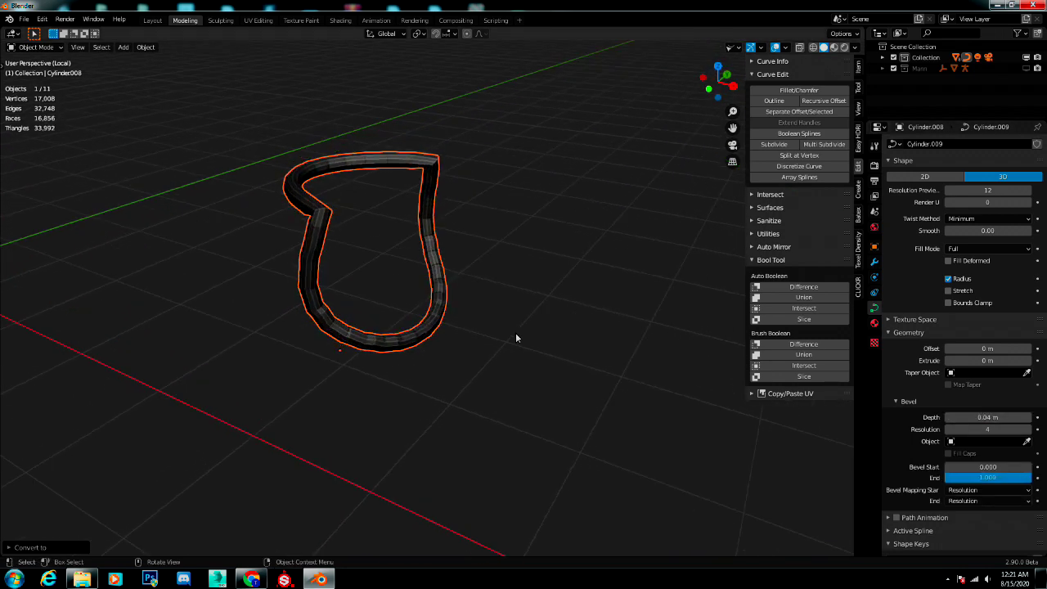
- Convert the tube curve back to a mesh and shade it smooth
{"action": "key", "text": "q"}
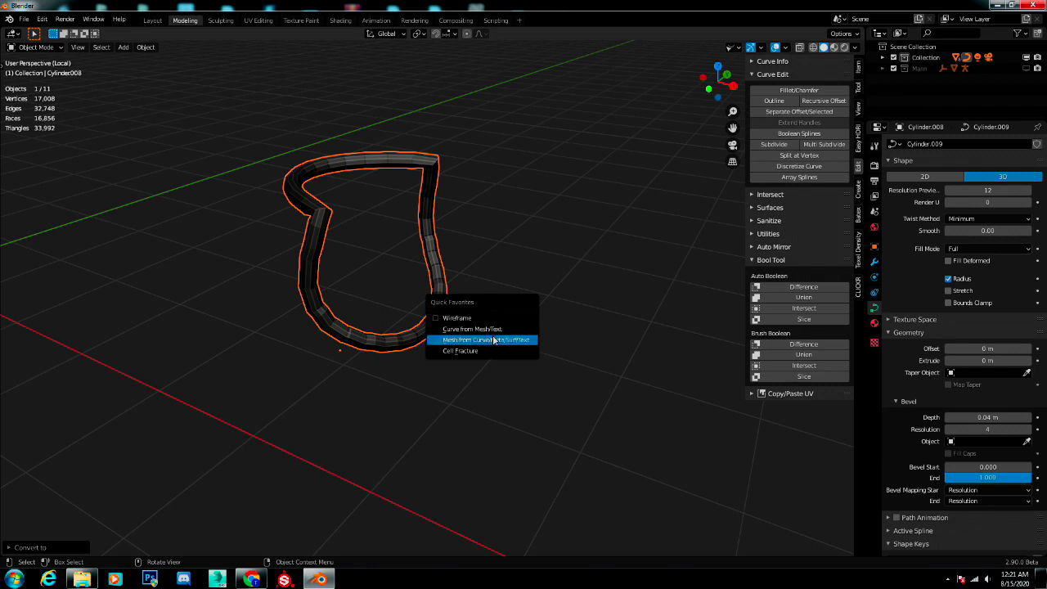
{"action": "left_click", "coordinate": [494, 339]}
{"action": "right_click", "coordinate": [412, 340]}
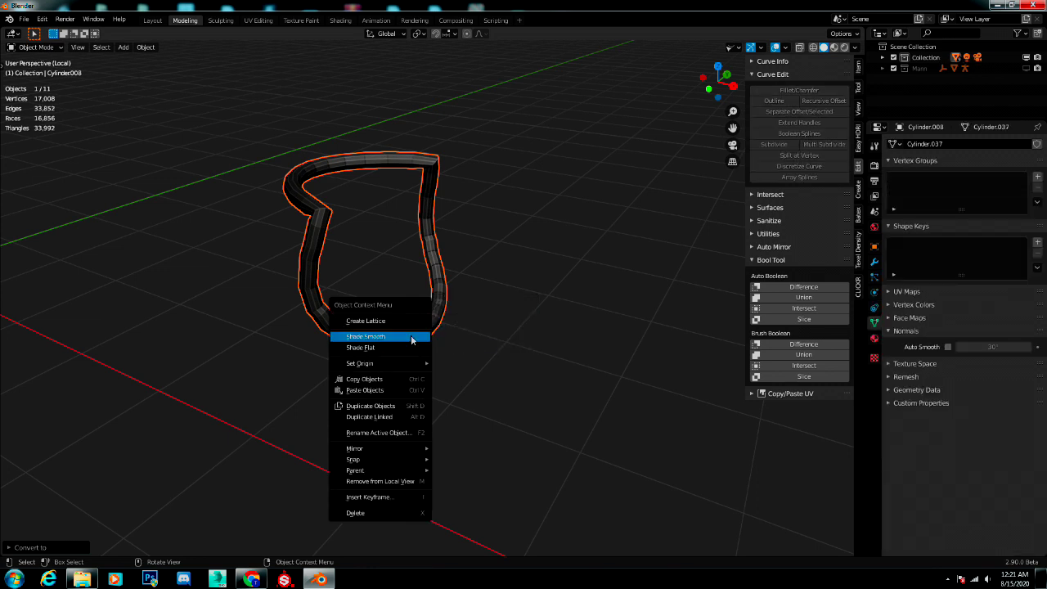
{"action": "left_click", "coordinate": [411, 337]}
{"action": "left_click", "coordinate": [876, 264]}
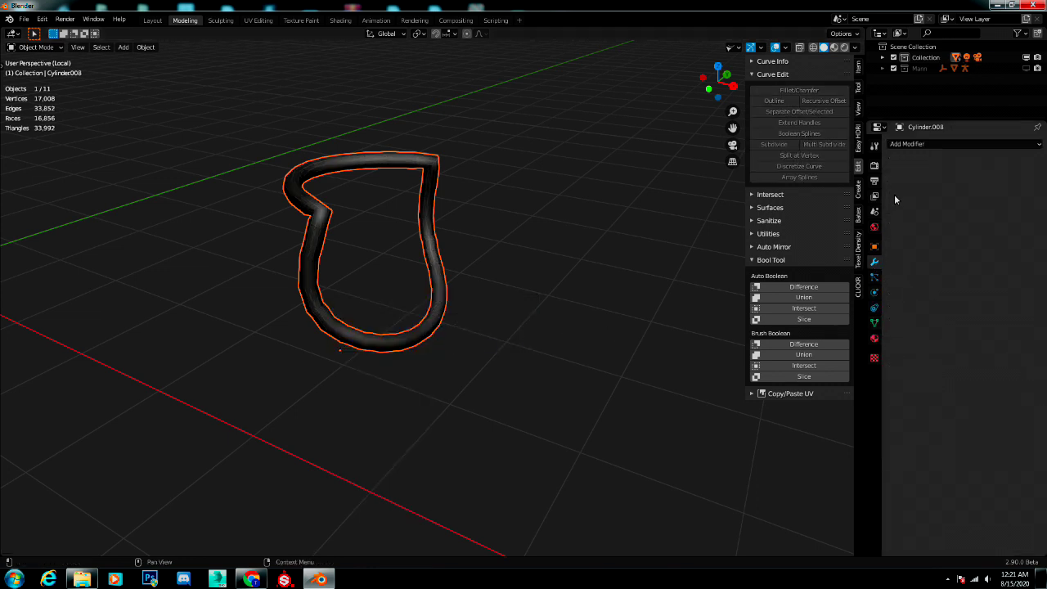
- Add Subdivision Surface and Displace modifiers, with displacement strength 0.1
{"action": "left_click", "coordinate": [914, 143]}
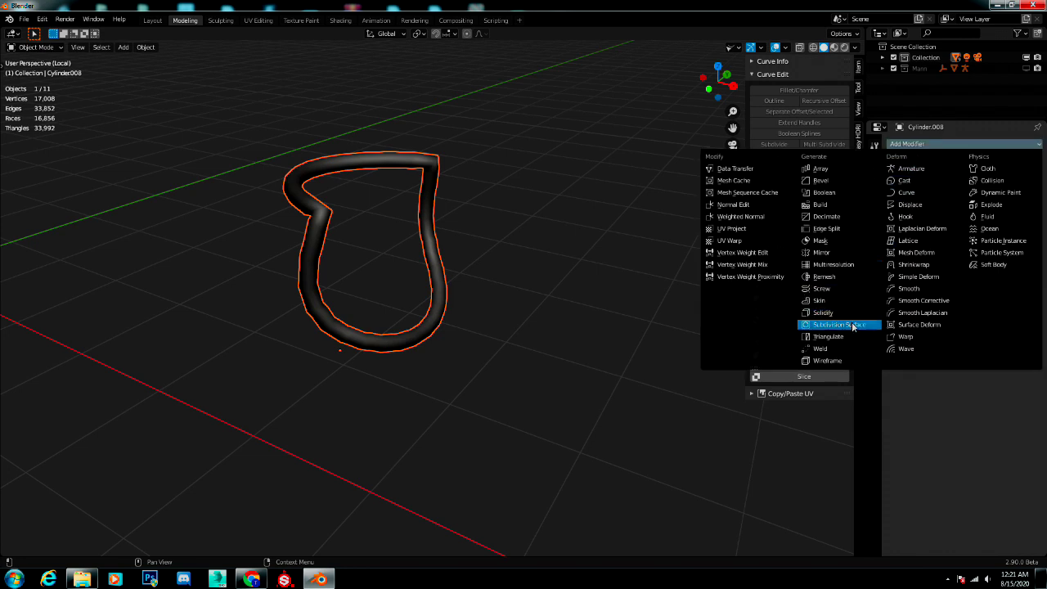
{"action": "left_click", "coordinate": [851, 324]}
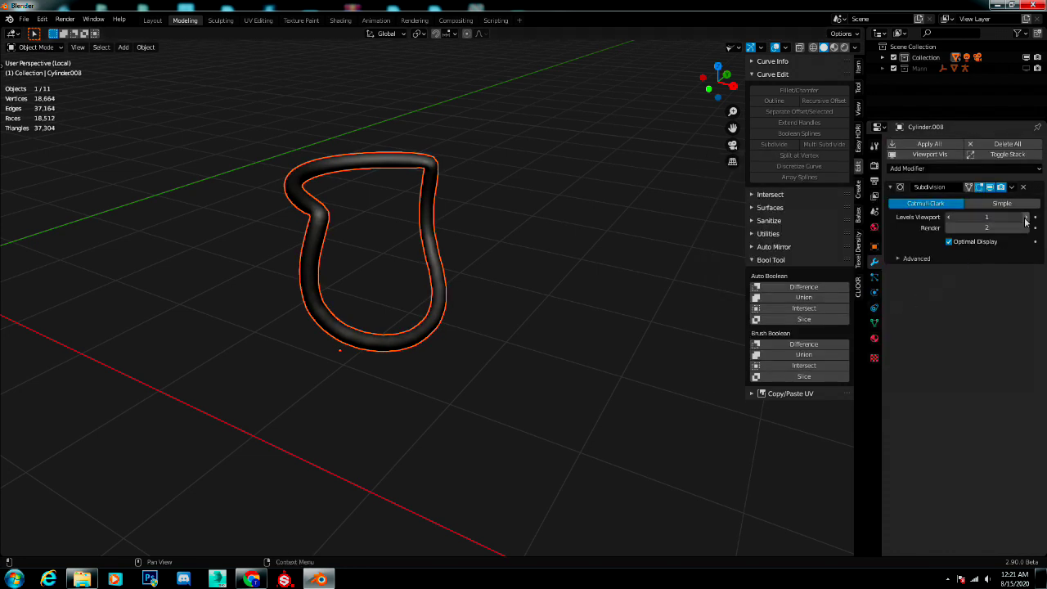
{"action": "left_click", "coordinate": [931, 168]}
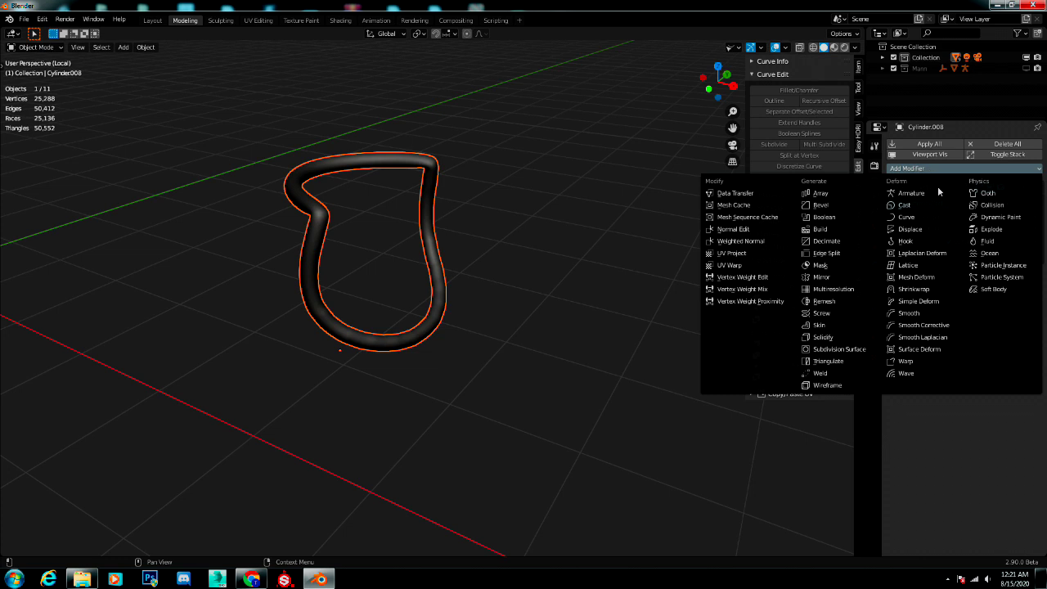
{"action": "left_click", "coordinate": [936, 228]}
{"action": "left_click", "coordinate": [977, 342]}
{"action": "type", "text": "1.0"}
{"action": "key", "text": "Return"}
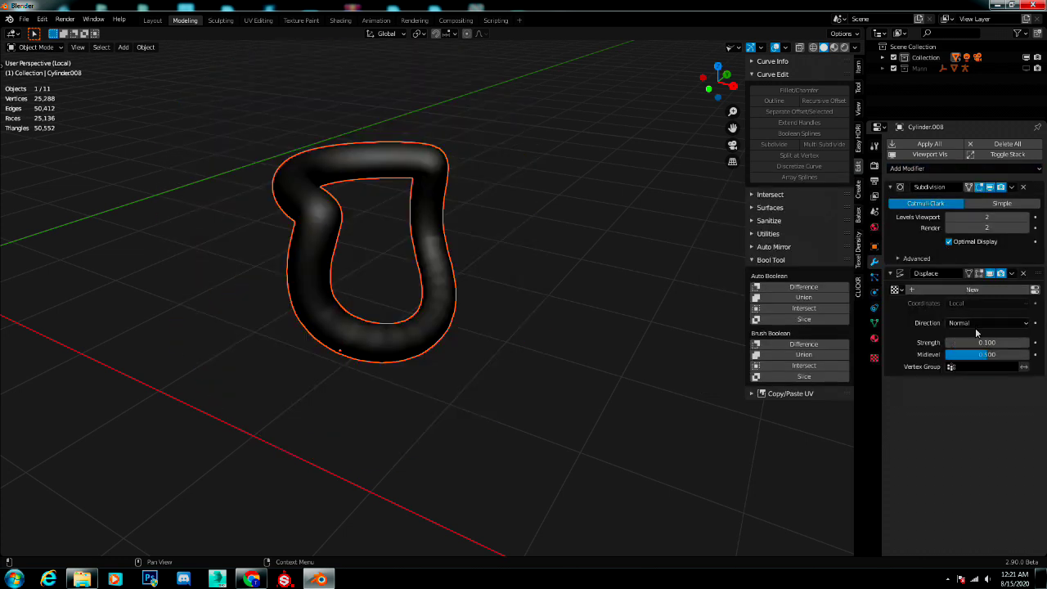
- Drive the displacement with Texture.020 Clouds and set its size to 0.30
{"action": "left_click", "coordinate": [898, 289]}
{"action": "type", "text": "20"}
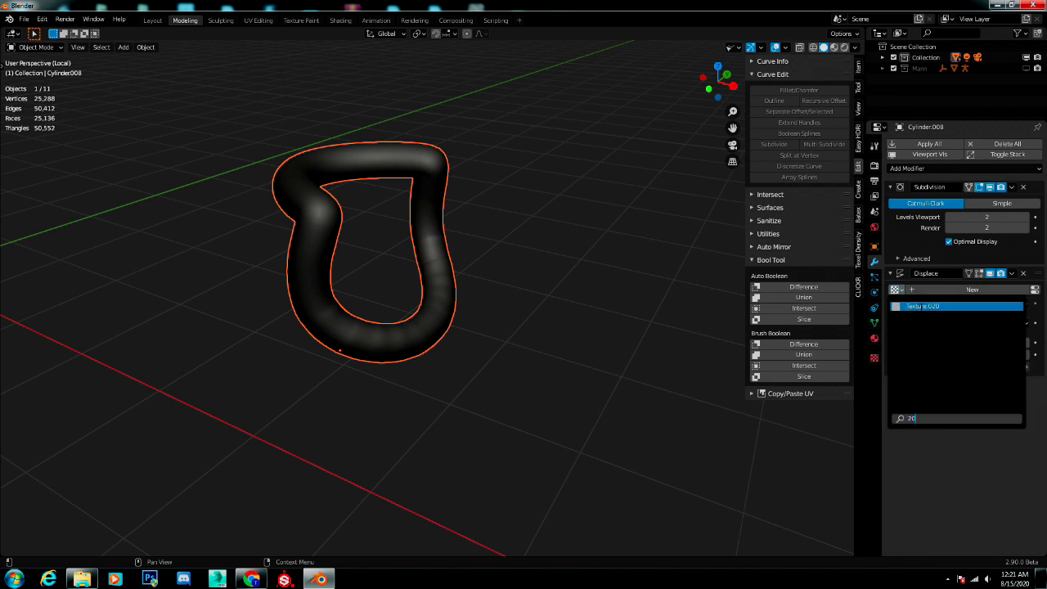
{"action": "left_click", "coordinate": [911, 306]}
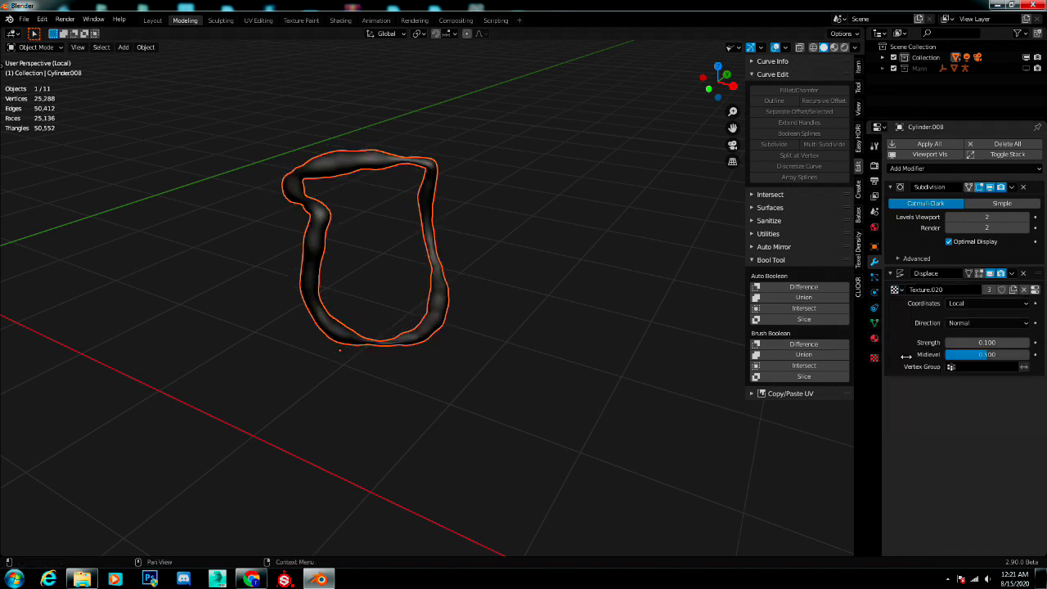
{"action": "left_click", "coordinate": [875, 357]}
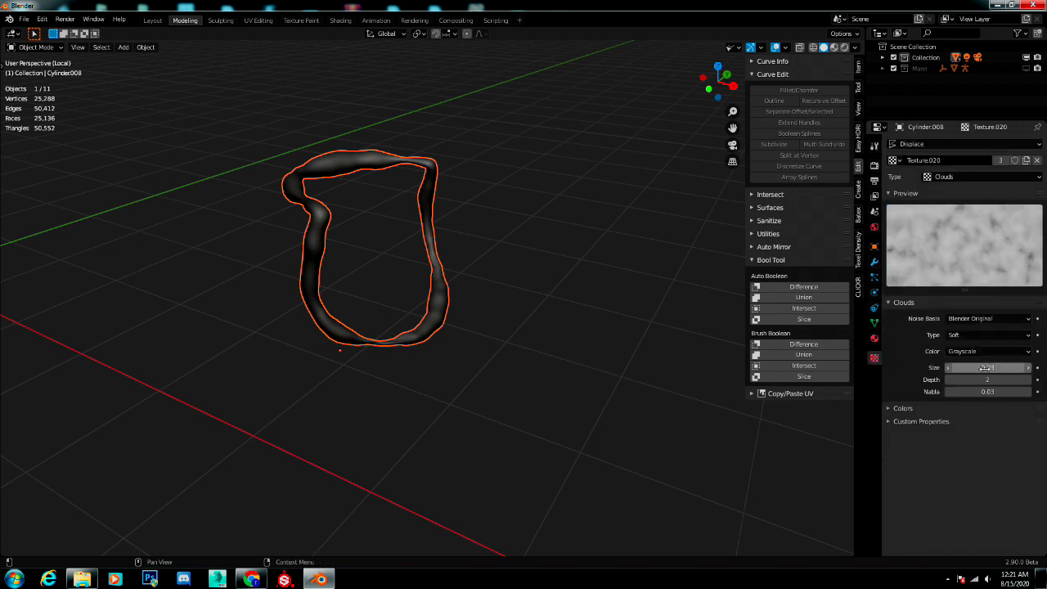
{"action": "left_click_drag", "start_coordinate": [993, 367], "coordinate": [1011, 367]}
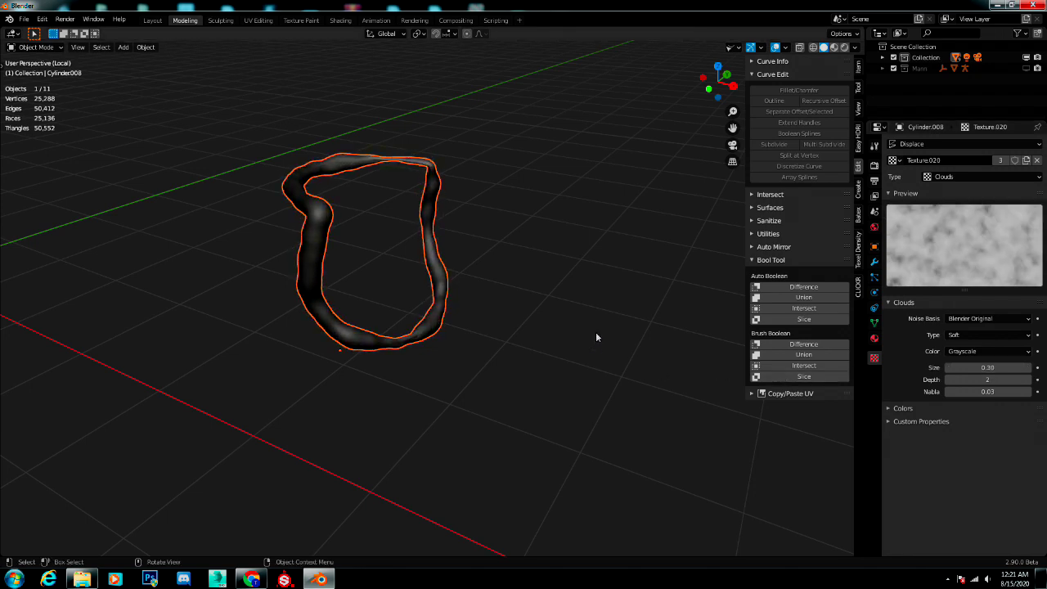
- Exit local view, orbit the full scene, and deselect everything
{"action": "key", "text": "KP_Divide"}
{"action": "mouse_move", "coordinate": [596, 335]}
{"action": "middle_mouse_down"}
{"action": "mouse_move", "coordinate": [632, 346]}
{"action": "mouse_move", "coordinate": [624, 358]}
{"action": "mouse_move", "coordinate": [623, 274]}
{"action": "mouse_move", "coordinate": [507, 256]}
{"action": "mouse_move", "coordinate": [432, 292]}
{"action": "mouse_move", "coordinate": [363, 355]}
{"action": "mouse_move", "coordinate": [412, 377]}
{"action": "mouse_move", "coordinate": [355, 341]}
{"action": "middle_mouse_up"}
{"action": "left_click", "coordinate": [624, 358]}
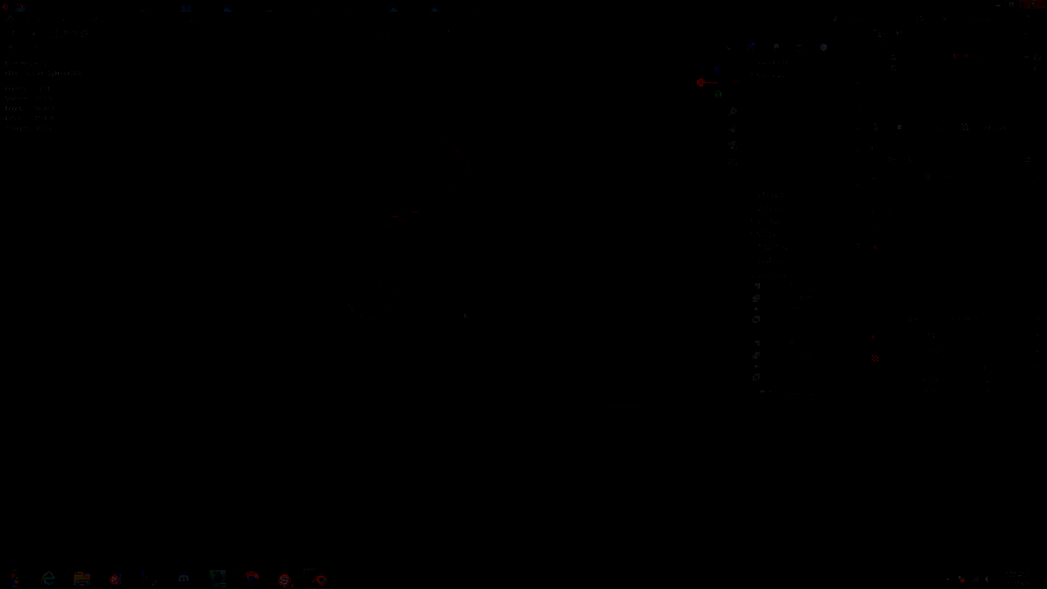